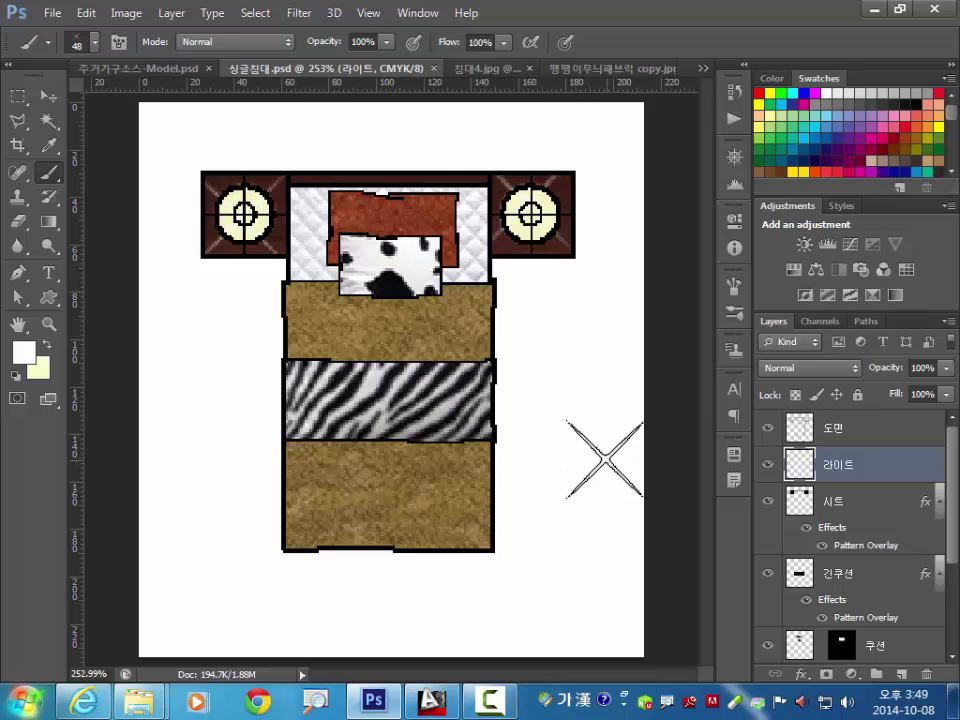
Bring up the Open dialog to browse for files in 주거가구소스들
key(ctrl+o)
Open 주거가구도면.EPS rasterized at 200 pixels/inch with anti-aliasing turned off
click(609, 134)
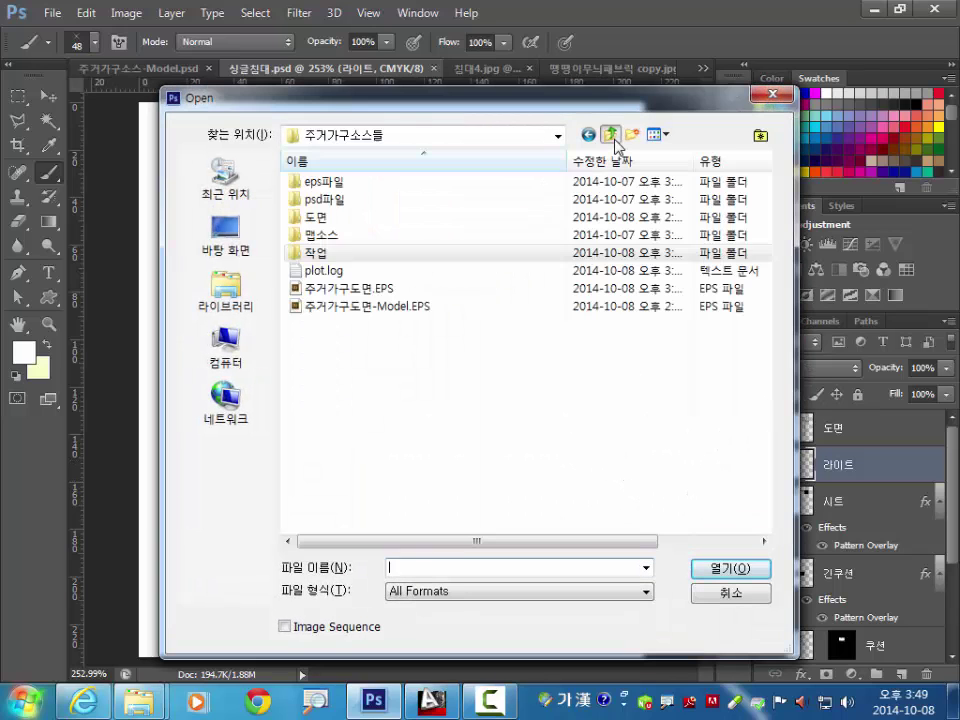
click(362, 289)
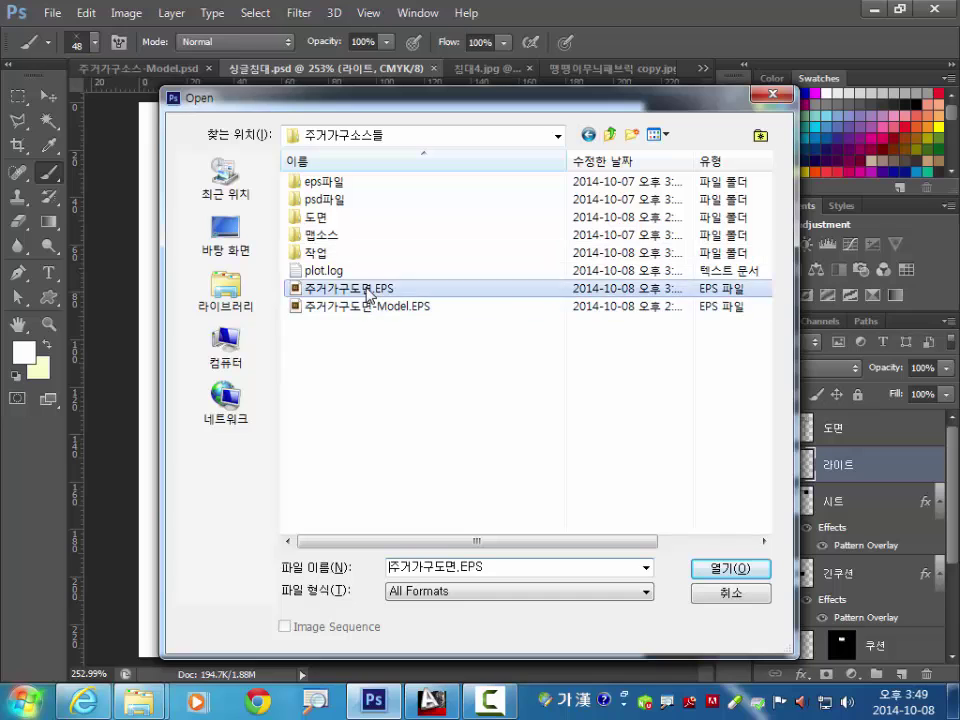
click(713, 567)
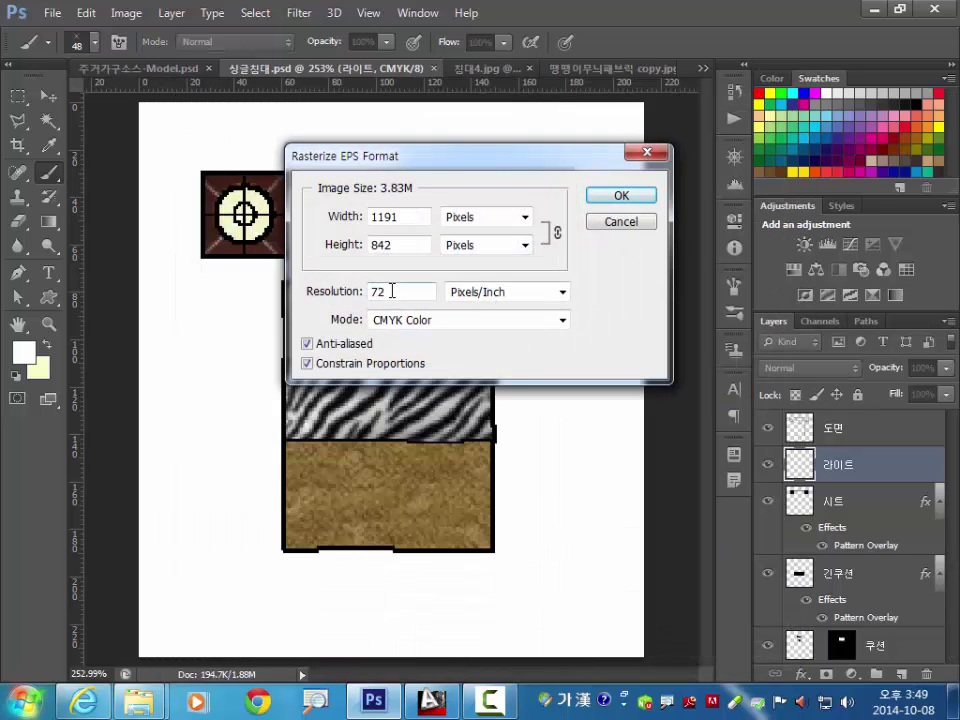
drag(392, 291, 371, 299)
text(200)
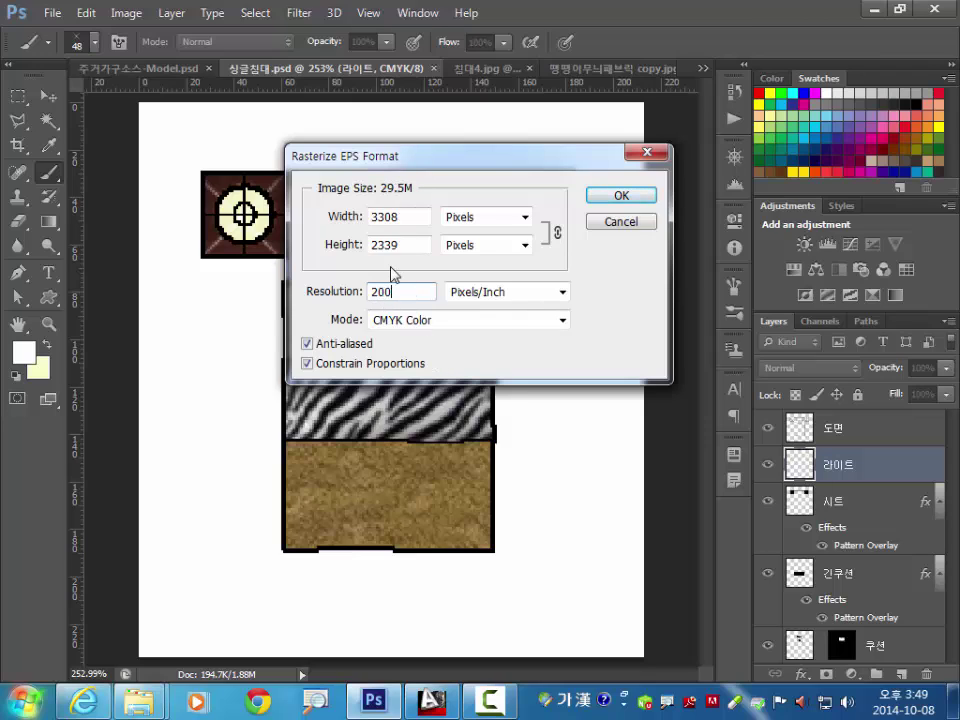
click(314, 345)
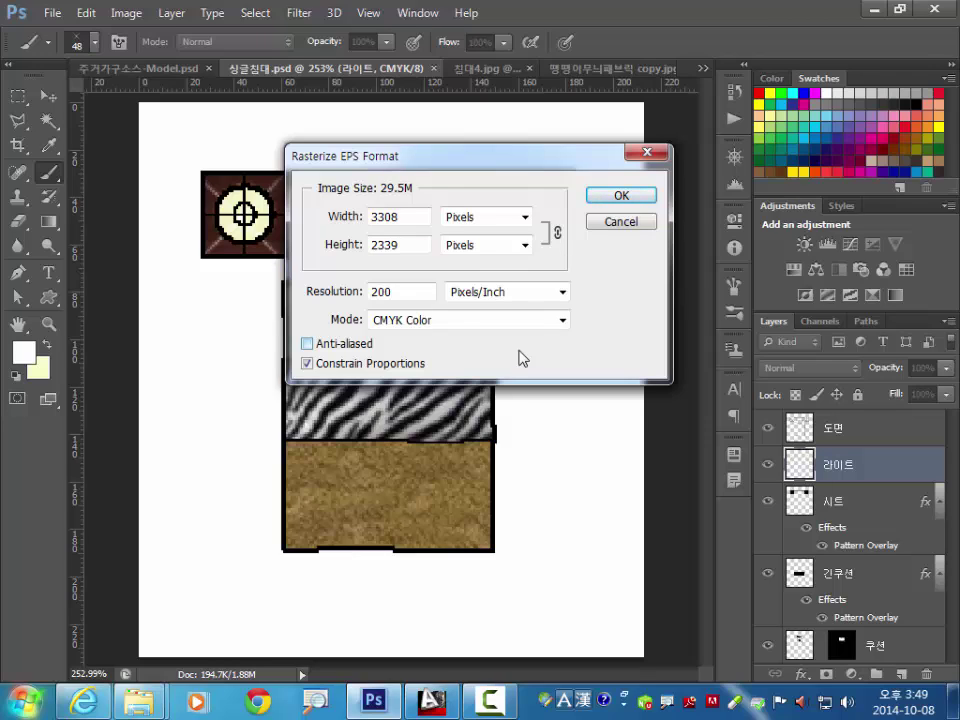
click(620, 195)
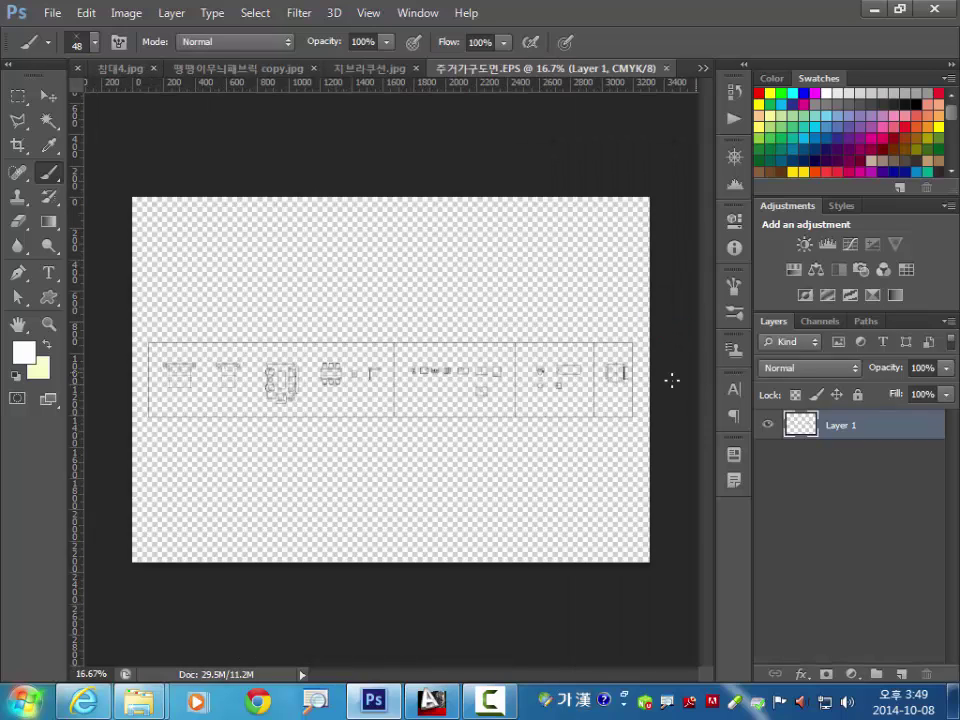
Crop the canvas to a rectangle around the bed drawing
click(18, 96)
drag(213, 345, 248, 406)
mouse_move(247, 220)
mouse_down()
mouse_move(512, 536)
mouse_move(530, 530)
mouse_up()
click(143, 20)
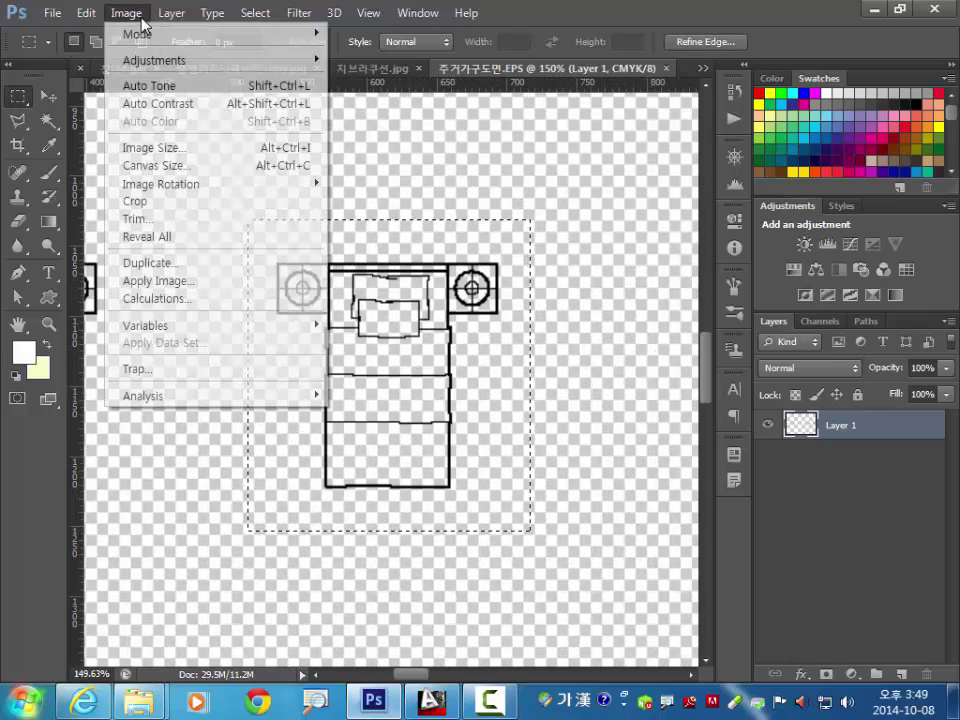
click(176, 199)
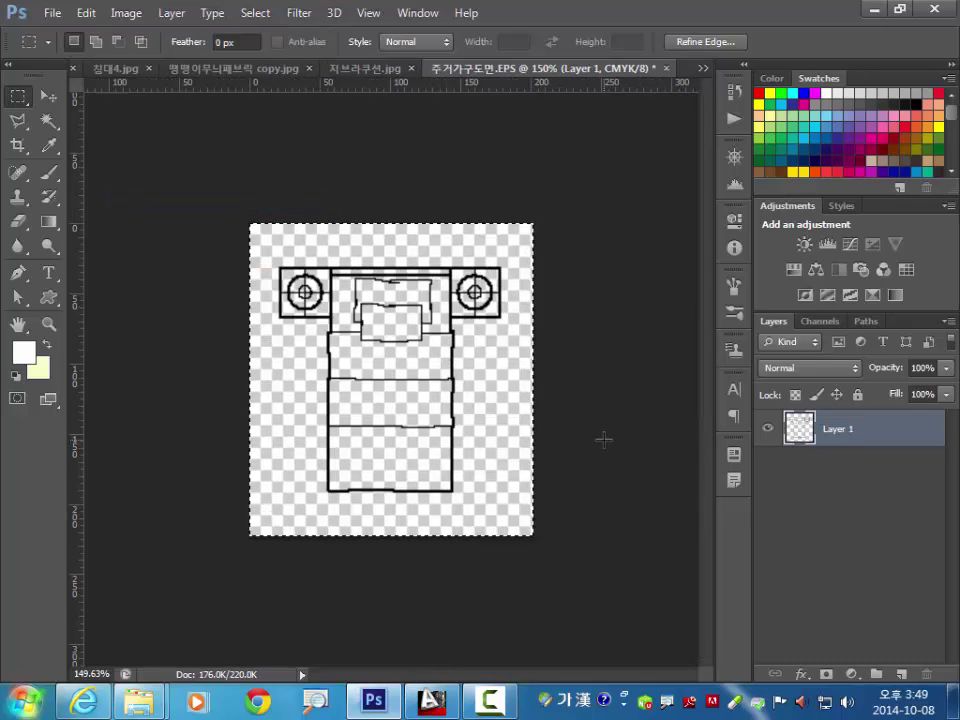
Rename the drawing layer to 도면
double_click(834, 430)
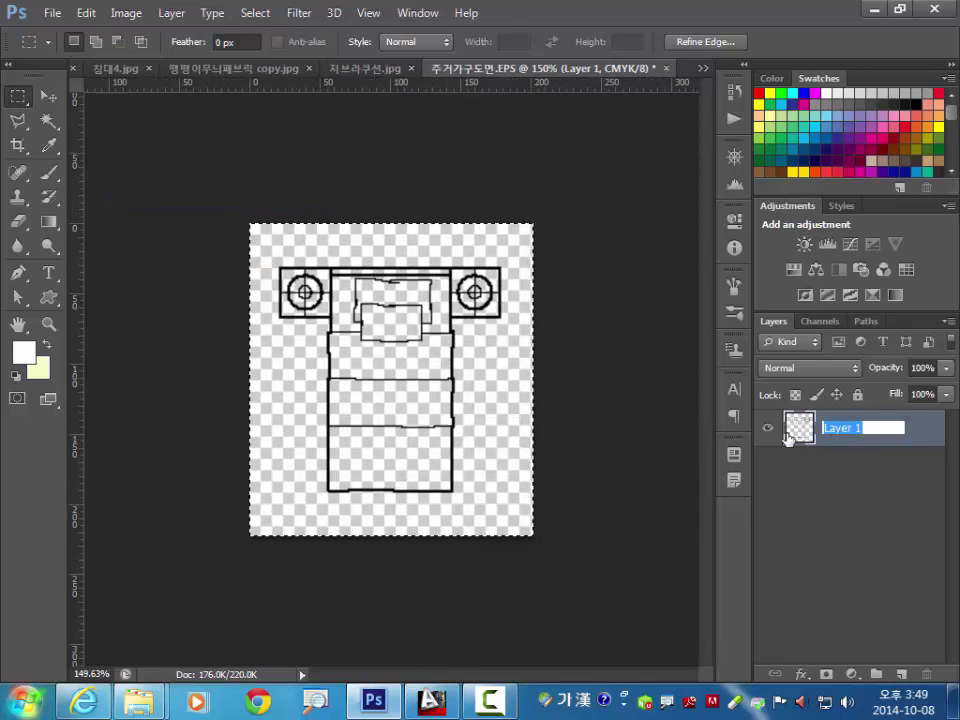
text(도면)
key(Return)
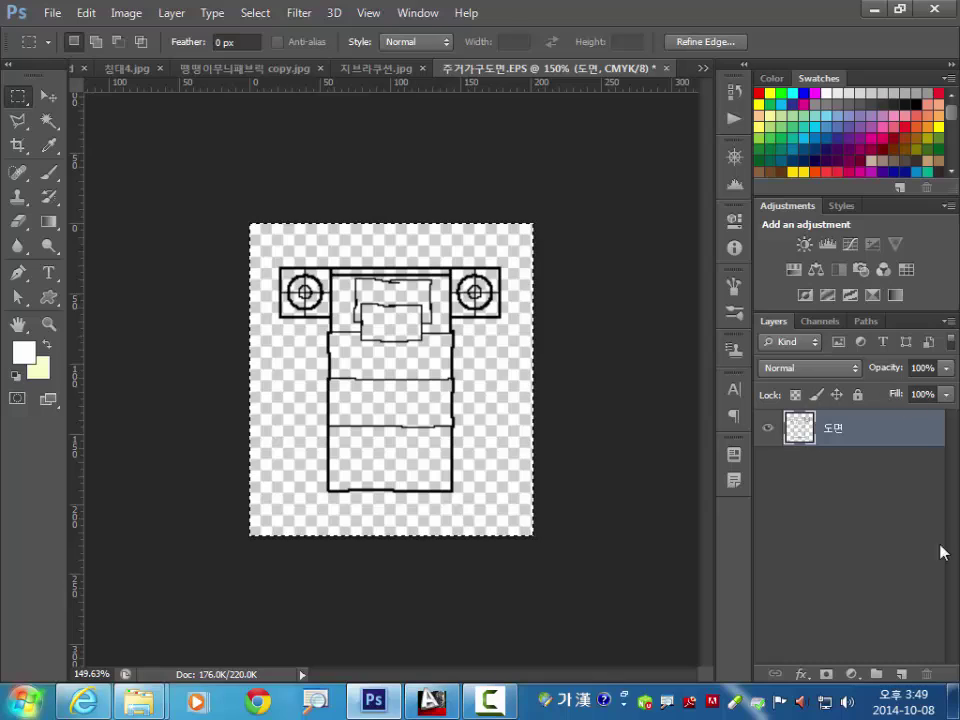
Add a white-filled layer named 배경 and place it below 도면
click(901, 673)
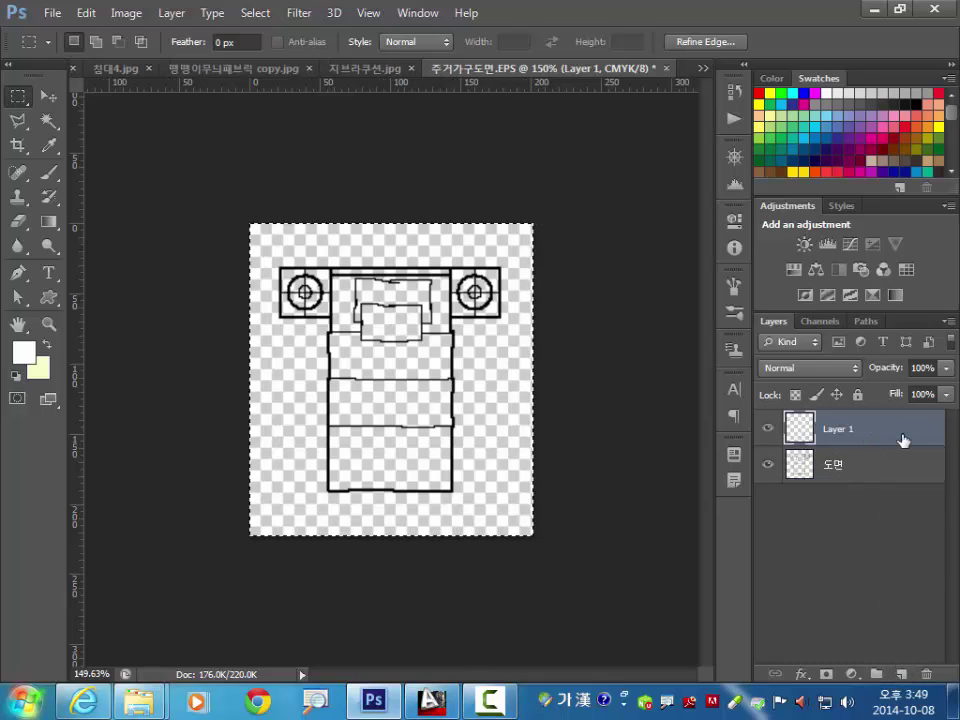
key(alt+BackSpace)
double_click(828, 428)
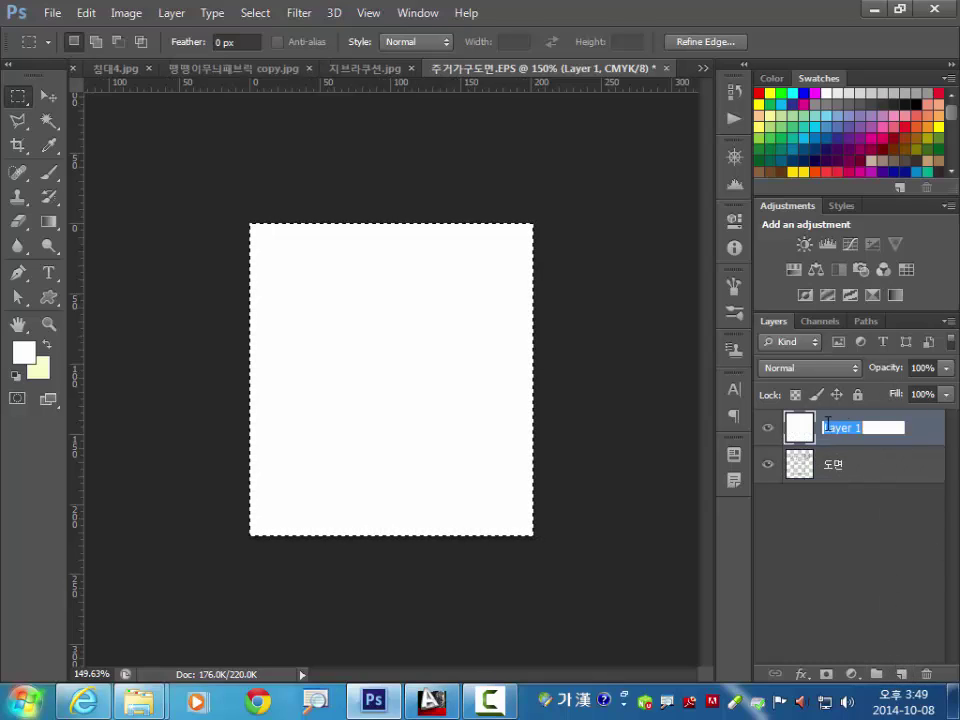
text(배)
text(경)
key(Return)
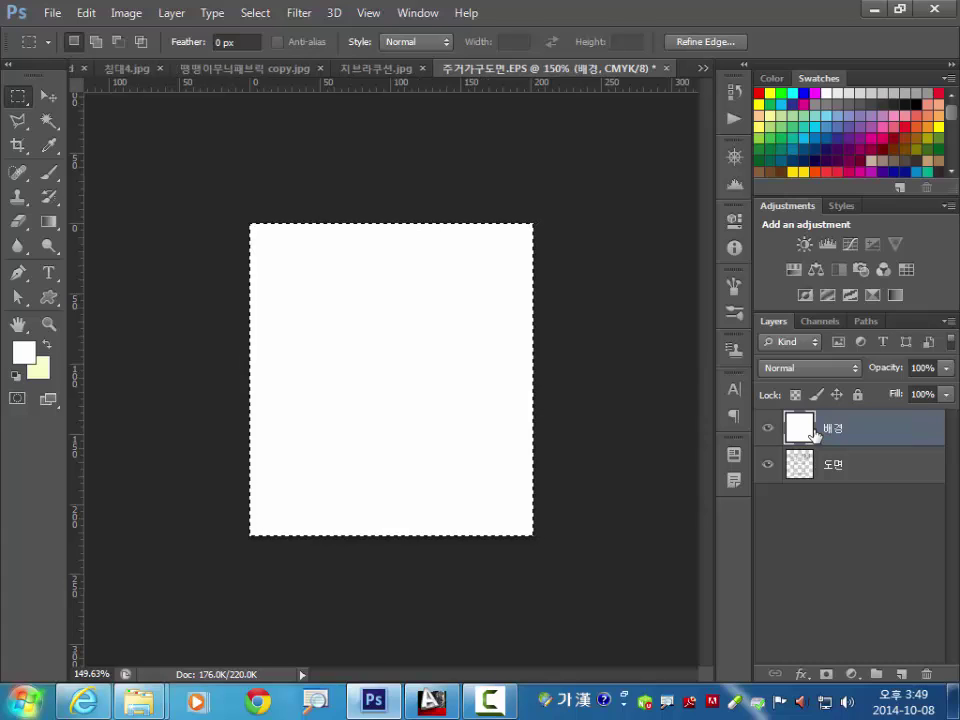
drag(884, 431, 894, 488)
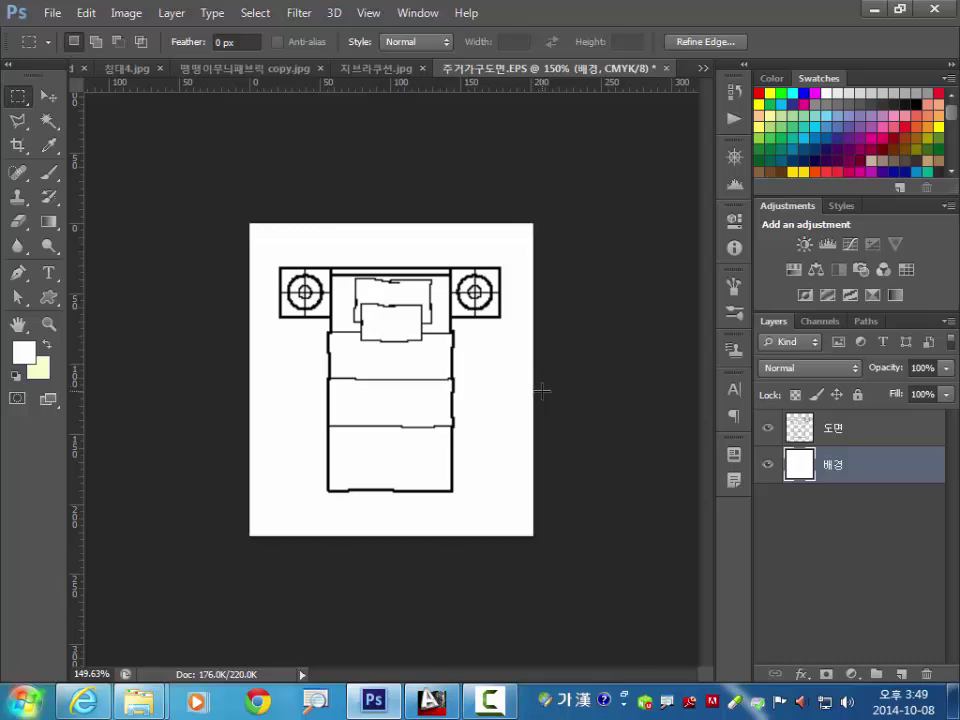
scroll(541, 391, up, 3)
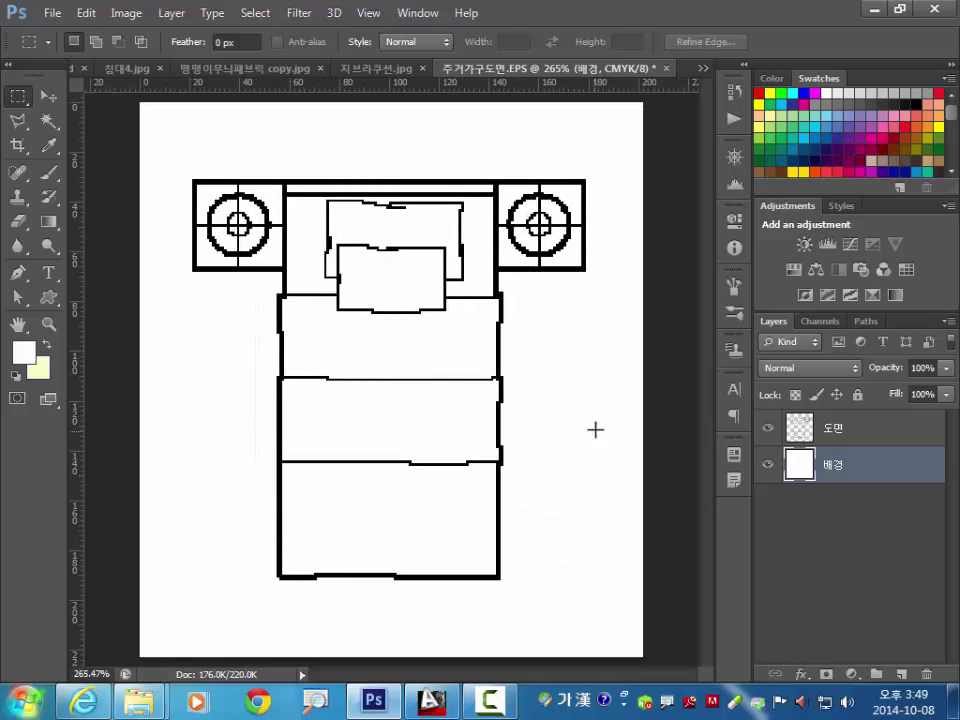
Open 침대매트.jpg from 맵소스/침대소스 and drag its quilted texture onto the floor plan
key(ctrl+o)
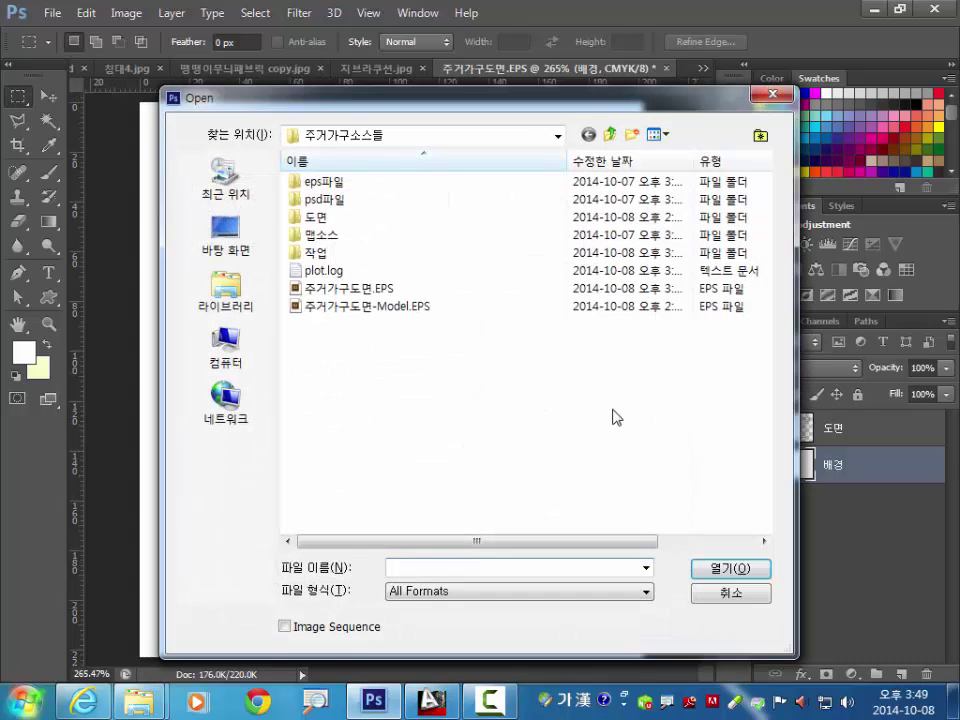
double_click(322, 234)
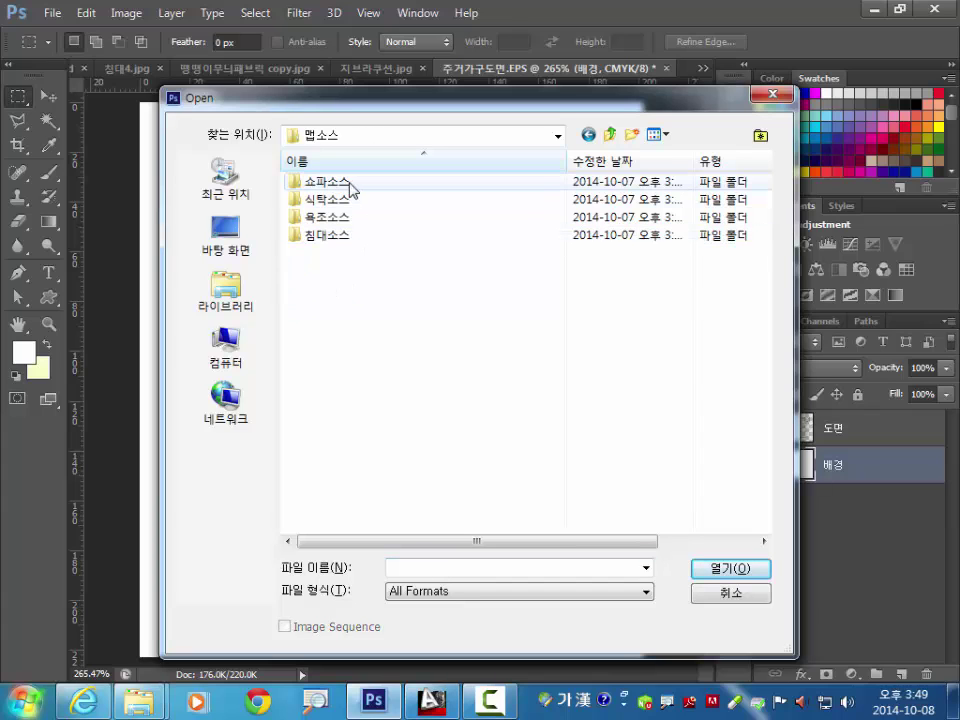
click(350, 241)
double_click(350, 244)
double_click(626, 204)
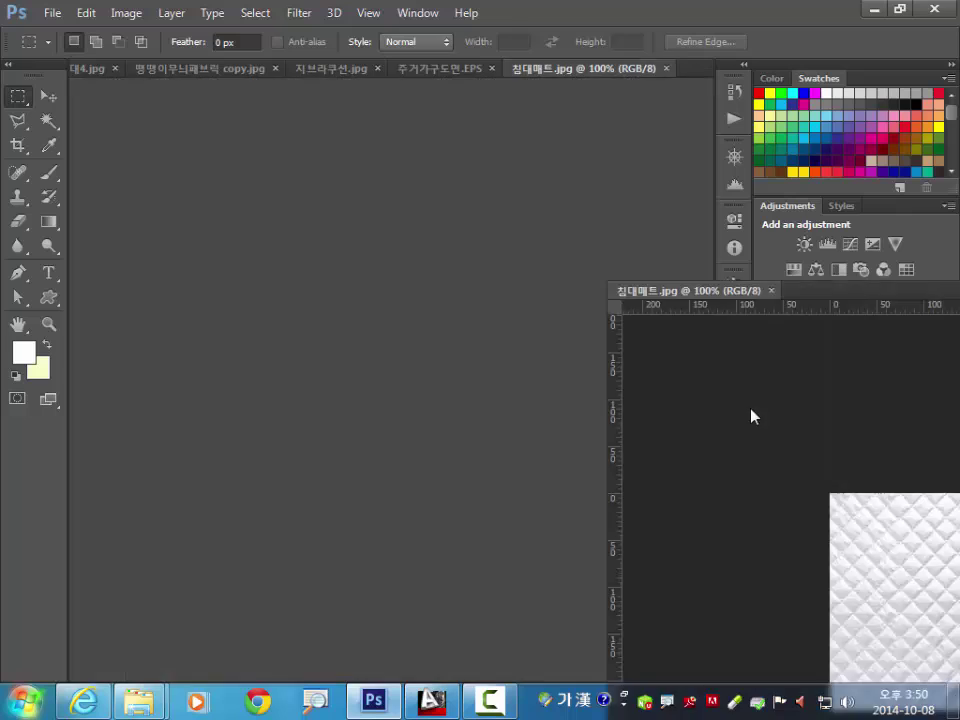
mouse_move(565, 90)
mouse_down()
mouse_move(785, 432)
mouse_move(617, 337)
mouse_up()
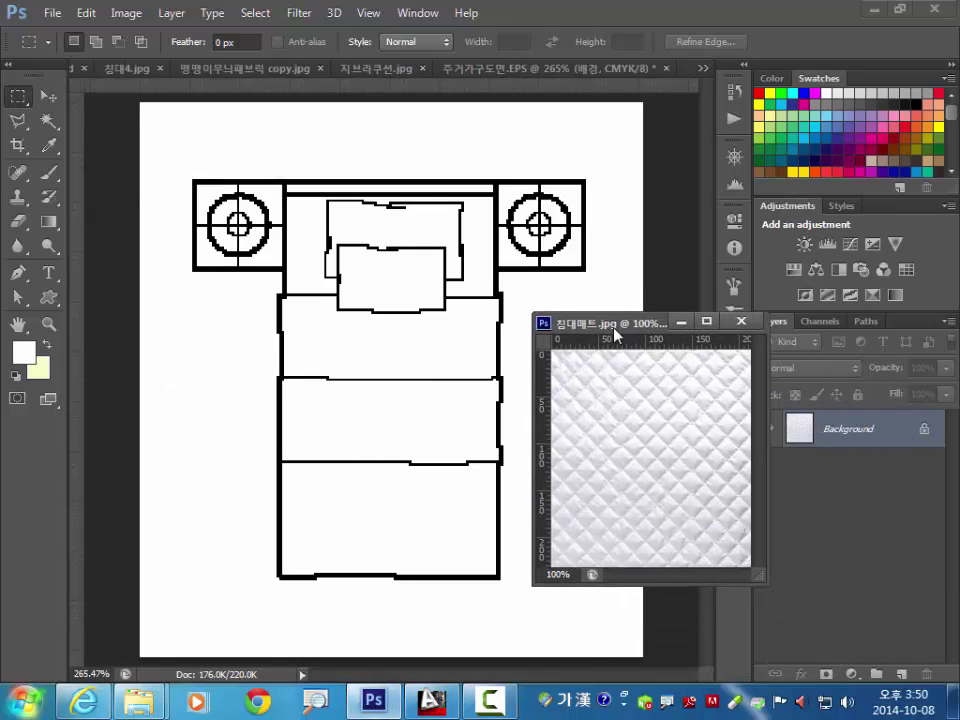
click(47, 96)
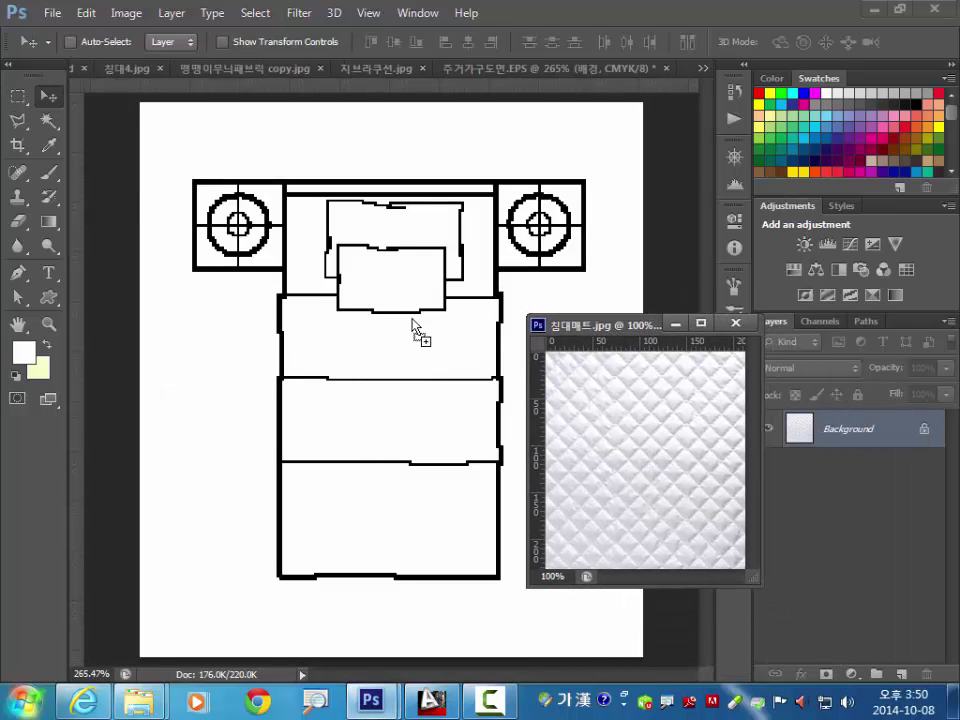
drag(652, 461, 410, 333)
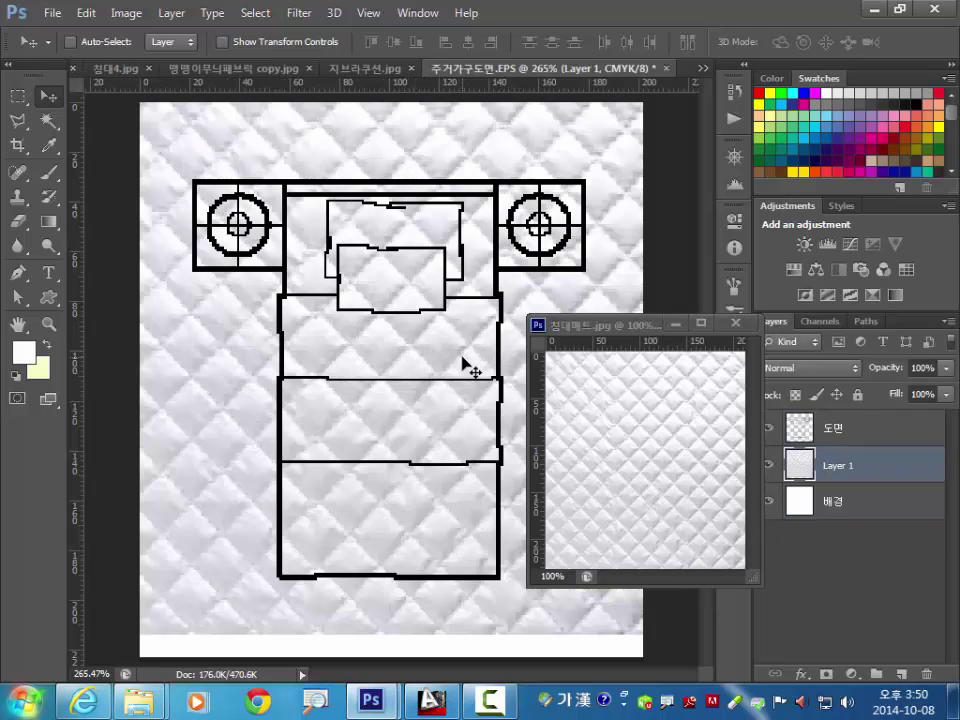
drag(465, 366, 517, 388)
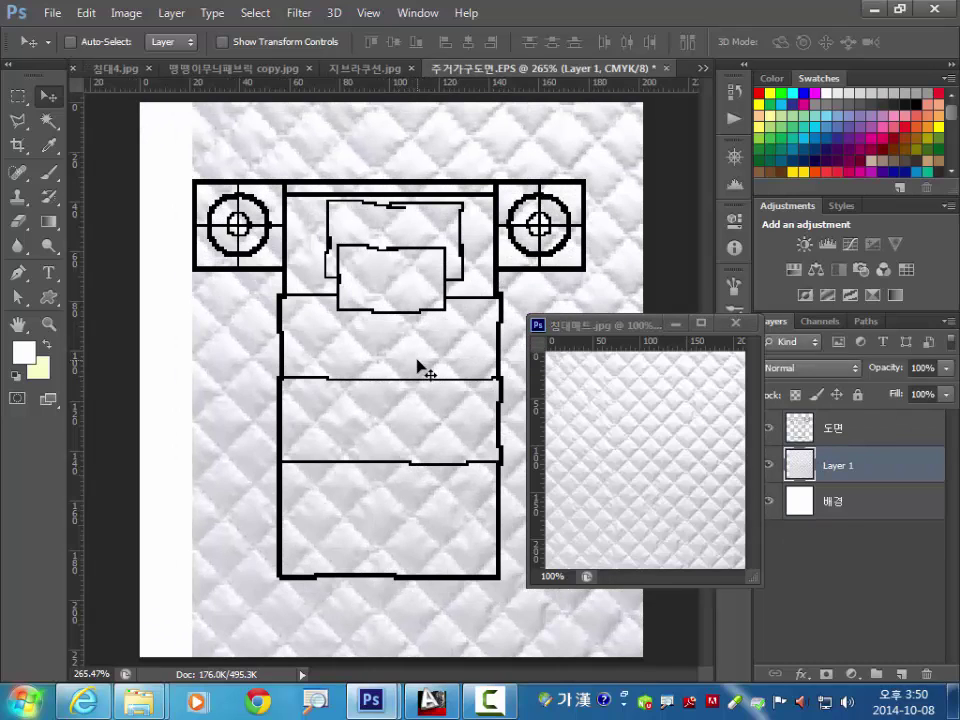
Scale the quilt texture to about 40% over the bed head and close 침대매트.jpg
key(ctrl+t)
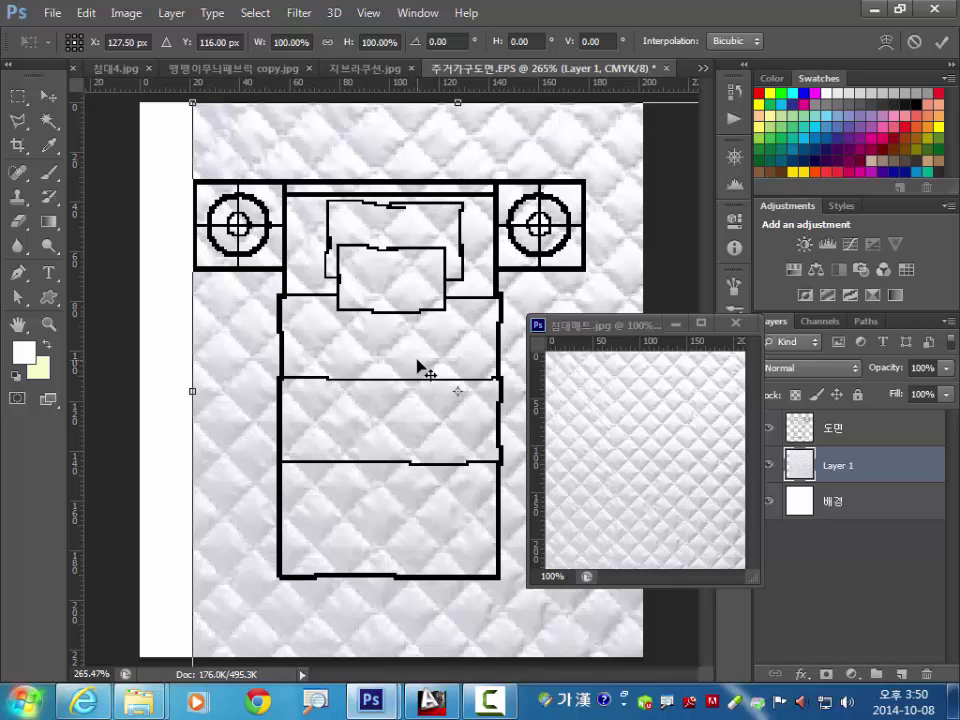
drag(192, 102, 280, 196)
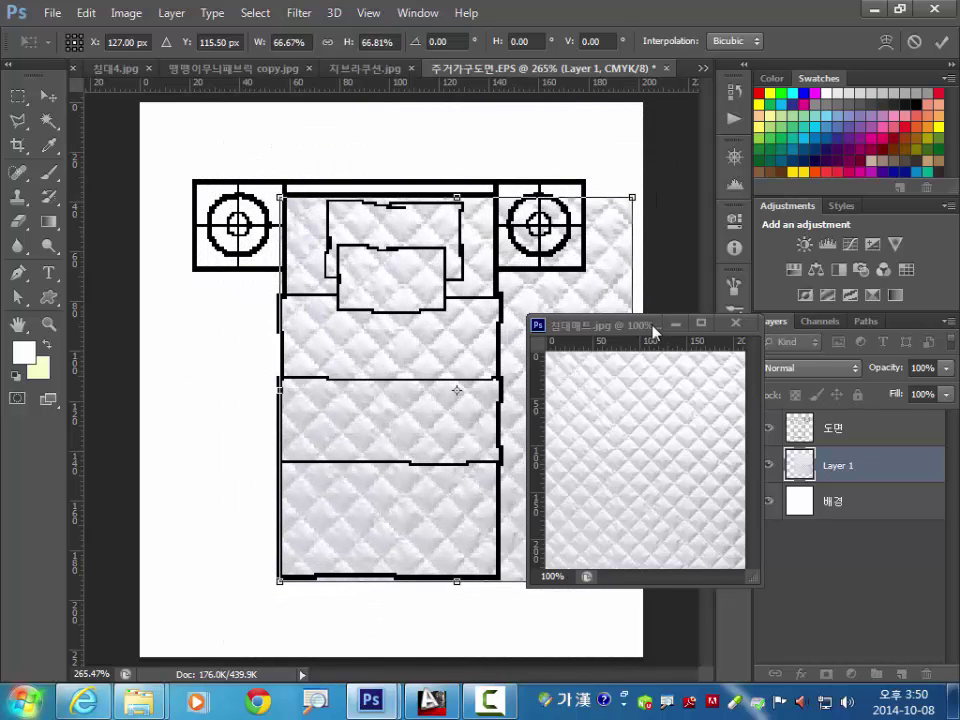
drag(653, 330, 874, 377)
key(Escape)
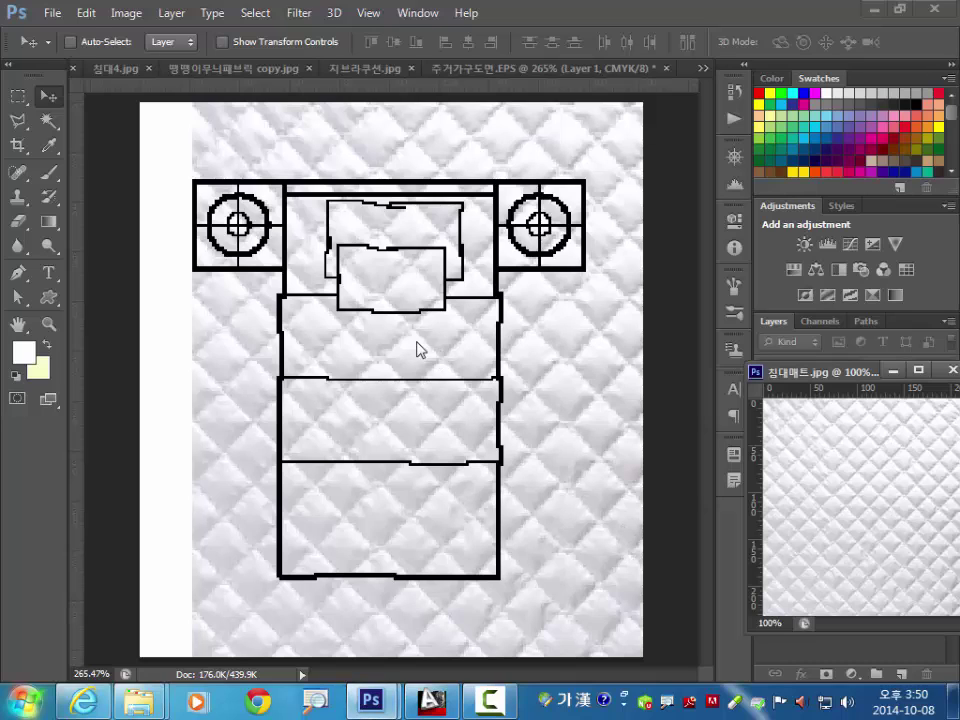
click(282, 172)
key(ctrl+t)
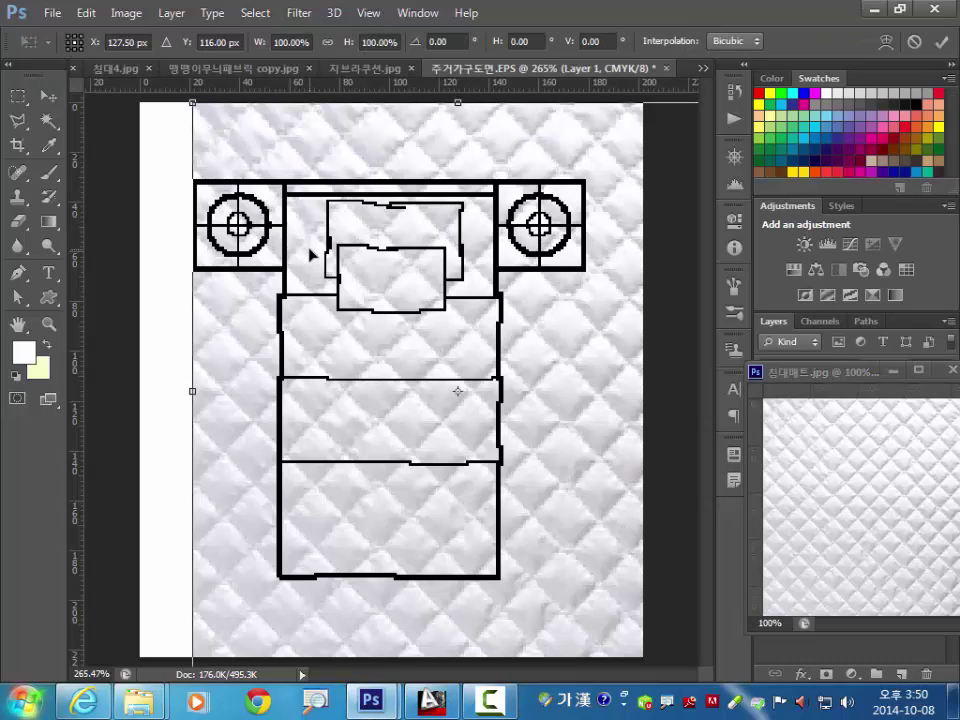
mouse_move(200, 112)
mouse_down()
mouse_move(265, 162)
mouse_move(280, 193)
mouse_up()
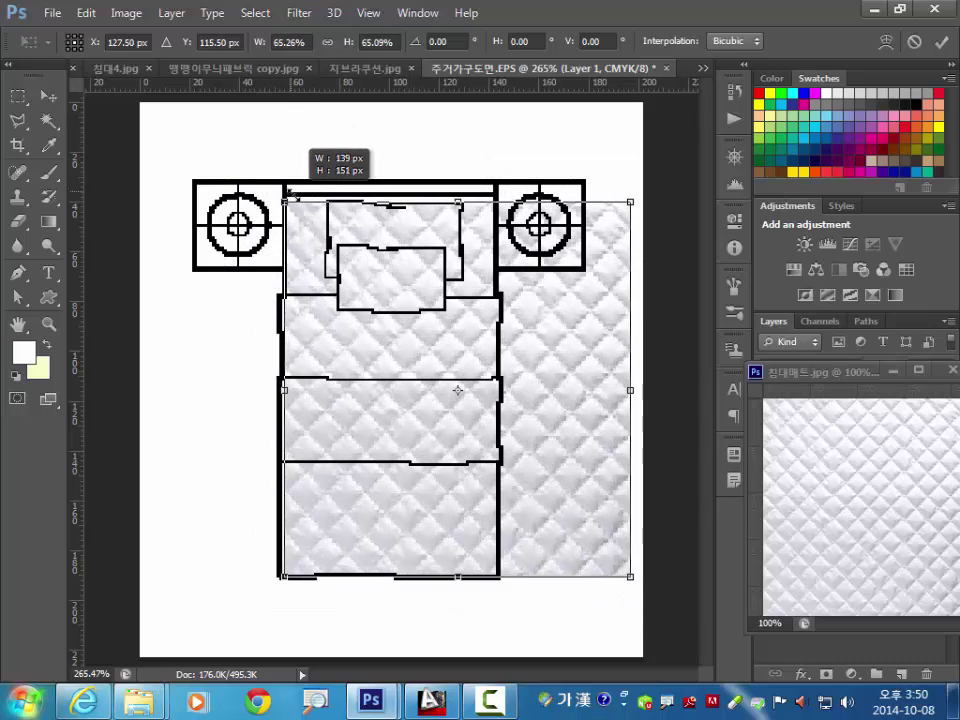
mouse_move(375, 332)
mouse_down()
mouse_move(362, 330)
mouse_move(370, 332)
mouse_up()
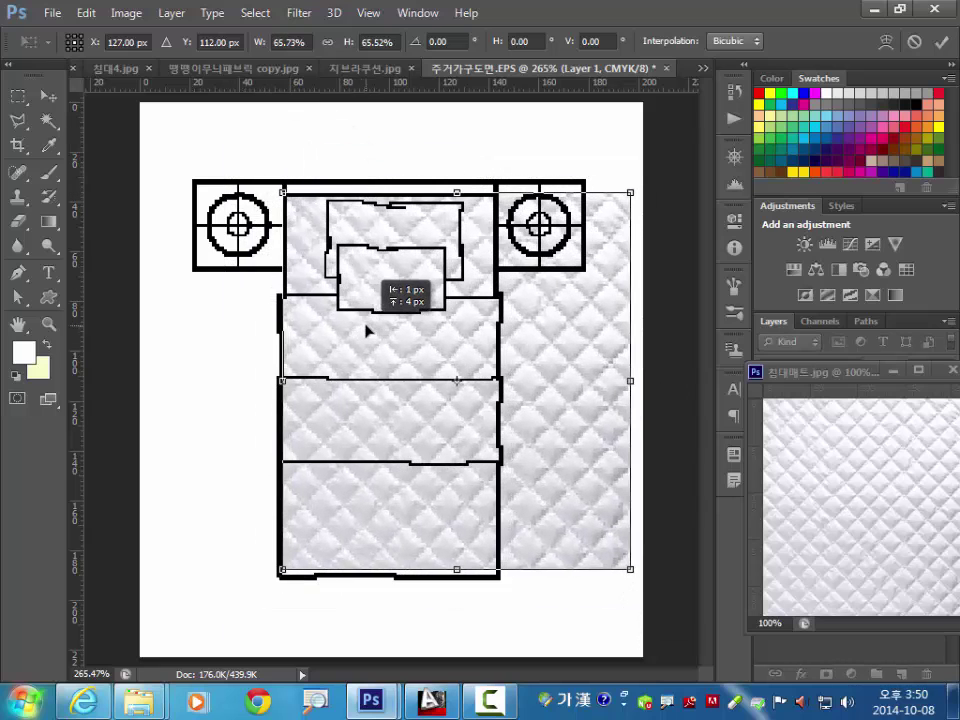
drag(632, 569, 467, 439)
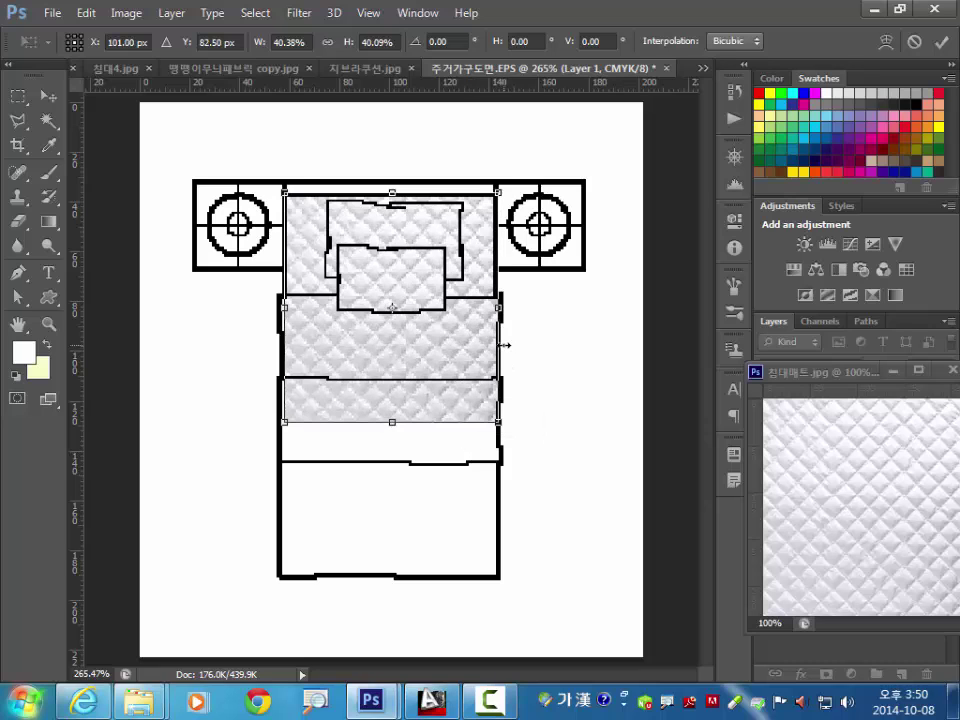
key(Return)
drag(800, 375, 508, 373)
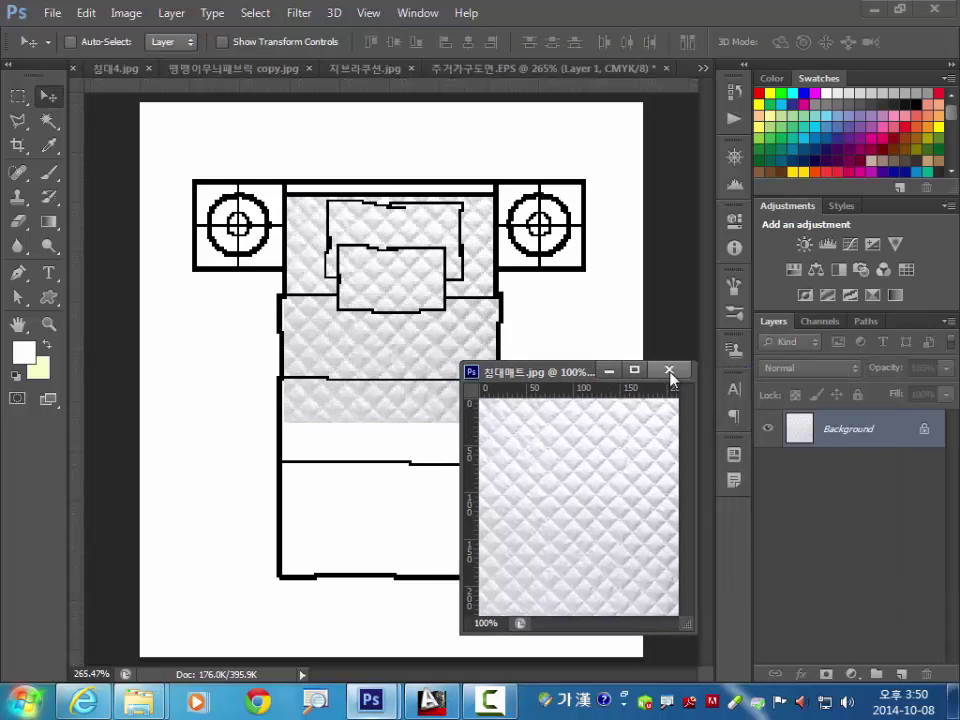
click(671, 373)
Delete the quilt texture covering the mattress below the pillows
click(18, 96)
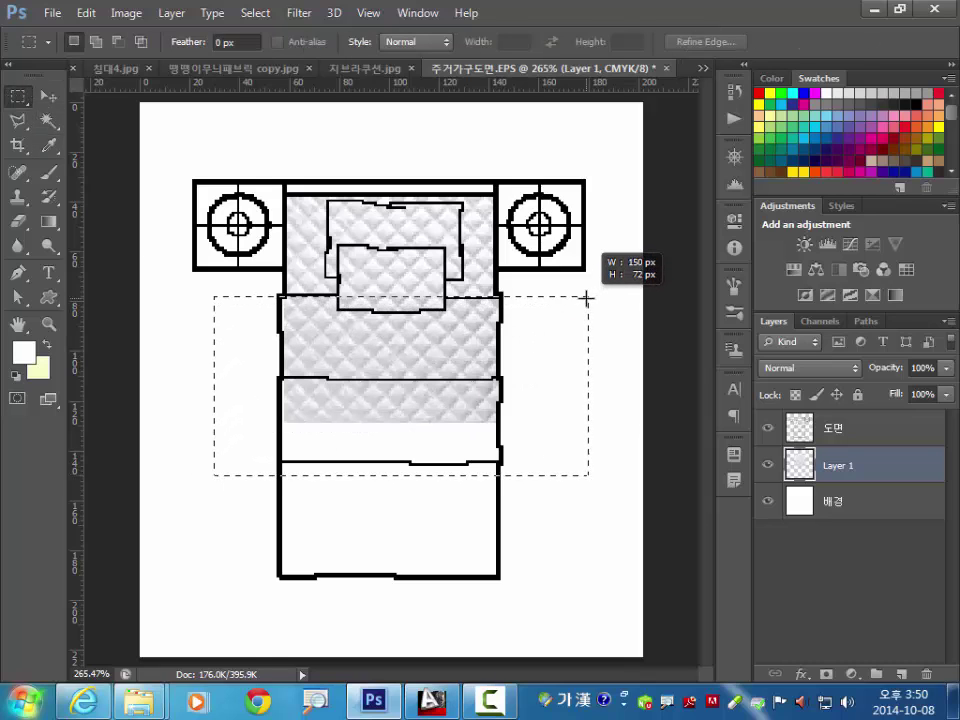
drag(215, 472, 588, 296)
key(Delete)
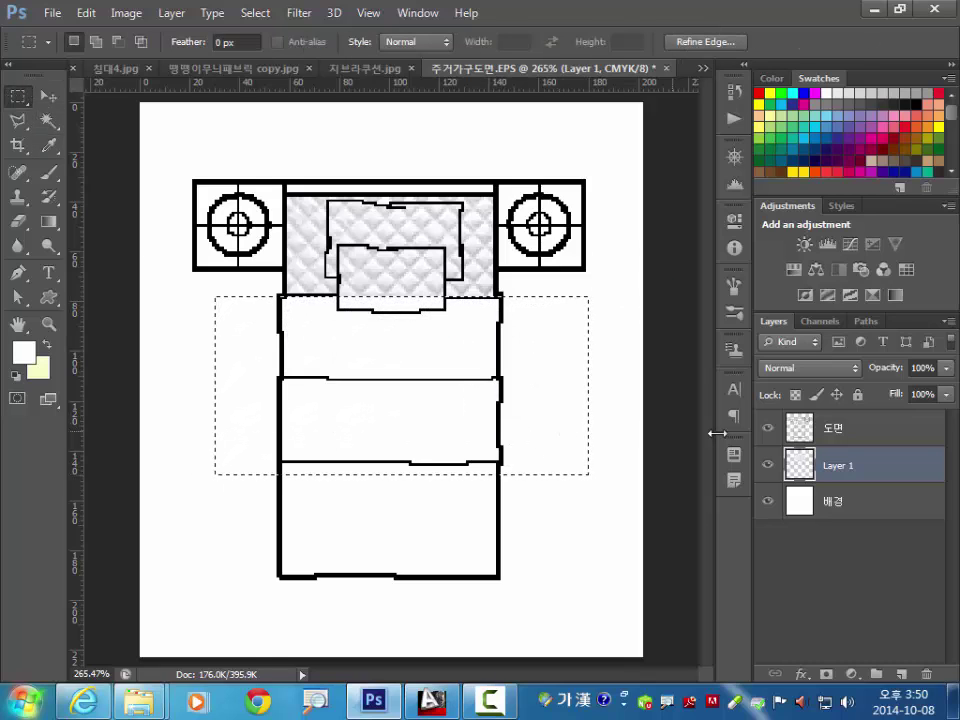
click(634, 452)
Rename the texture layer to 매트 and reselect the 도면 layer
double_click(838, 466)
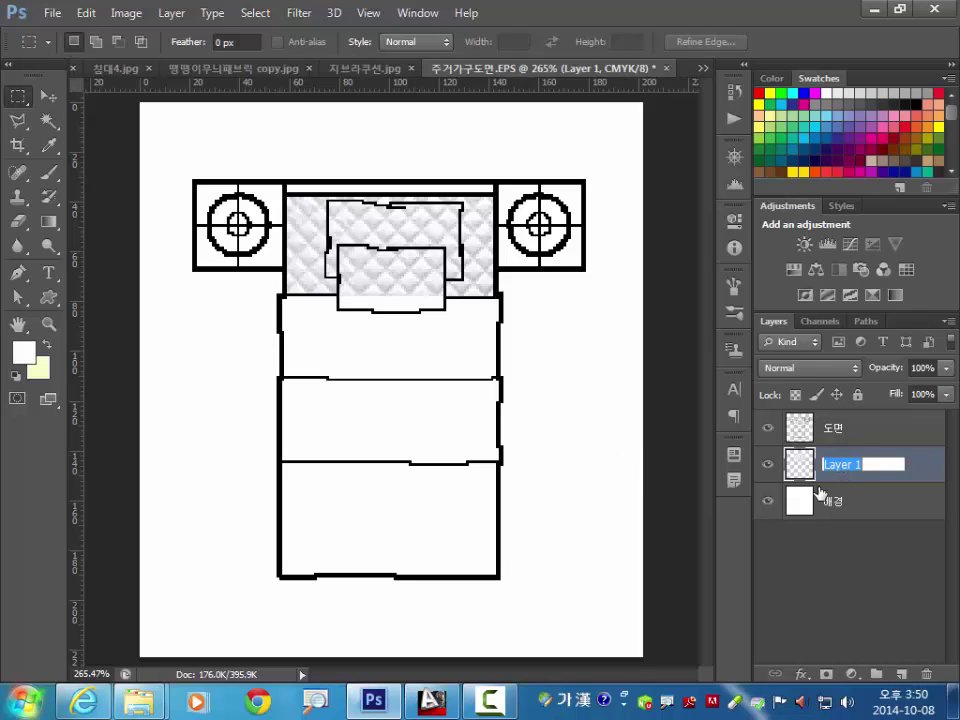
text(ㅁ)
key(Return)
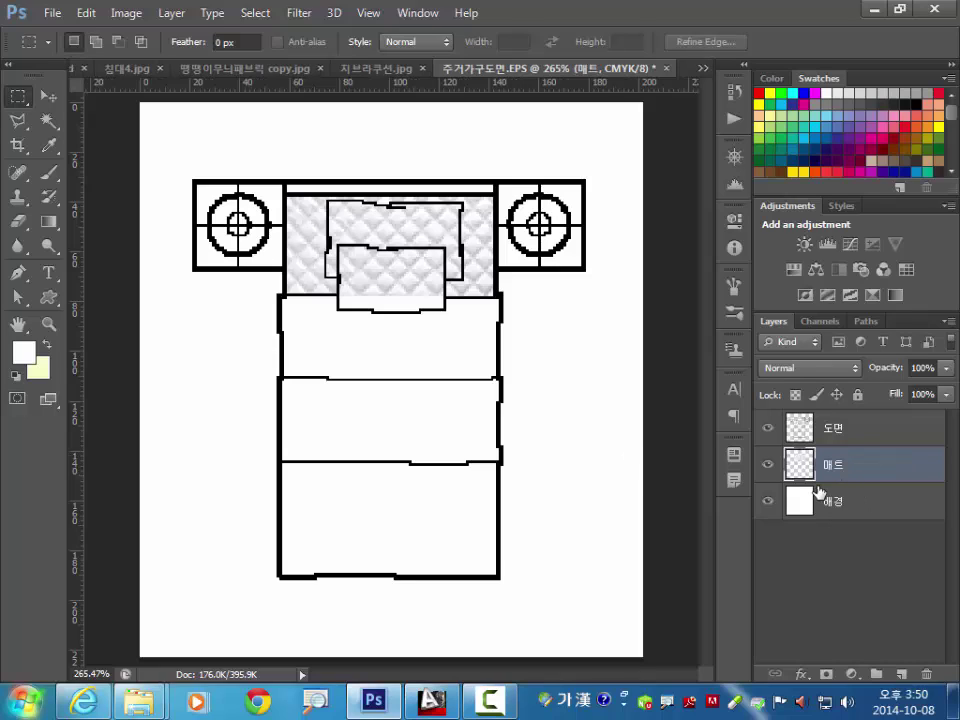
click(848, 428)
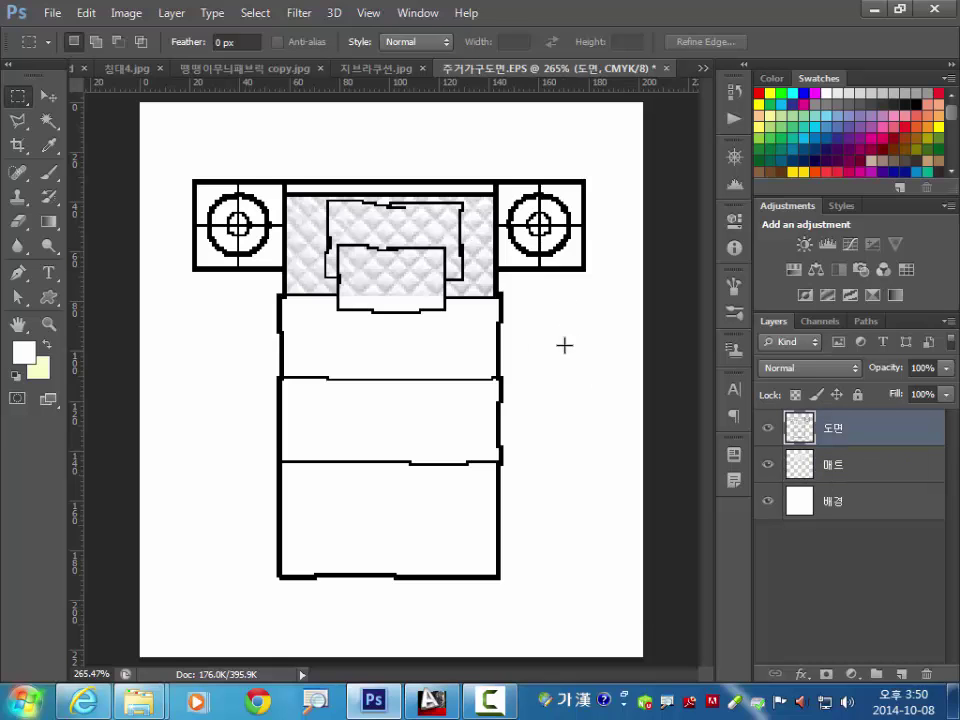
key(ctrl+o)
Paste the 베게.jpg texture into the magic-wand-selected back pillow
double_click(333, 205)
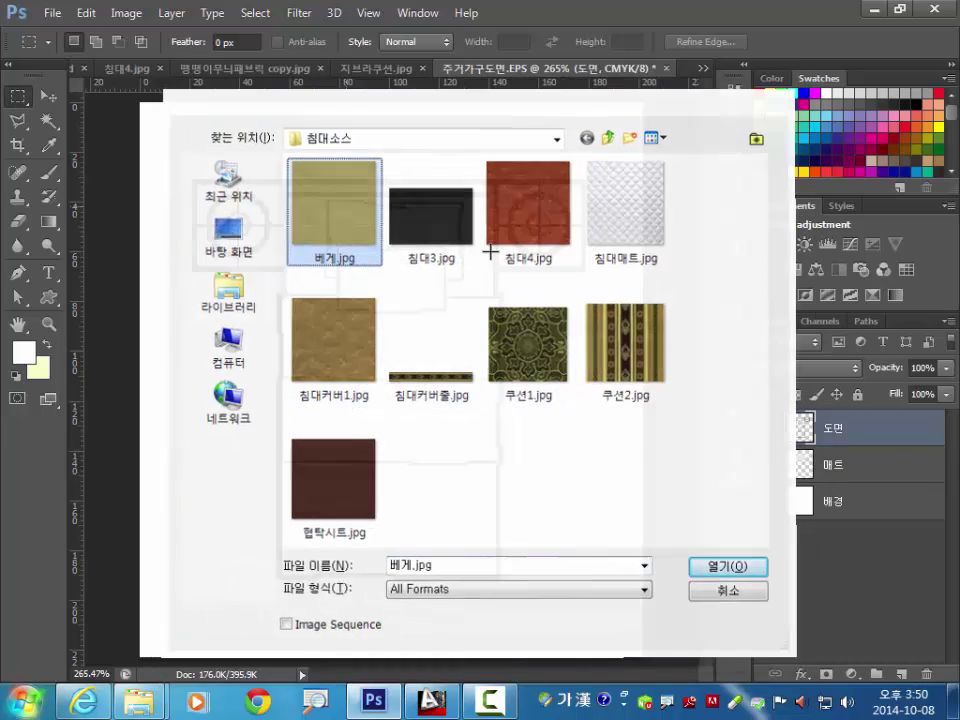
key(ctrl+a)
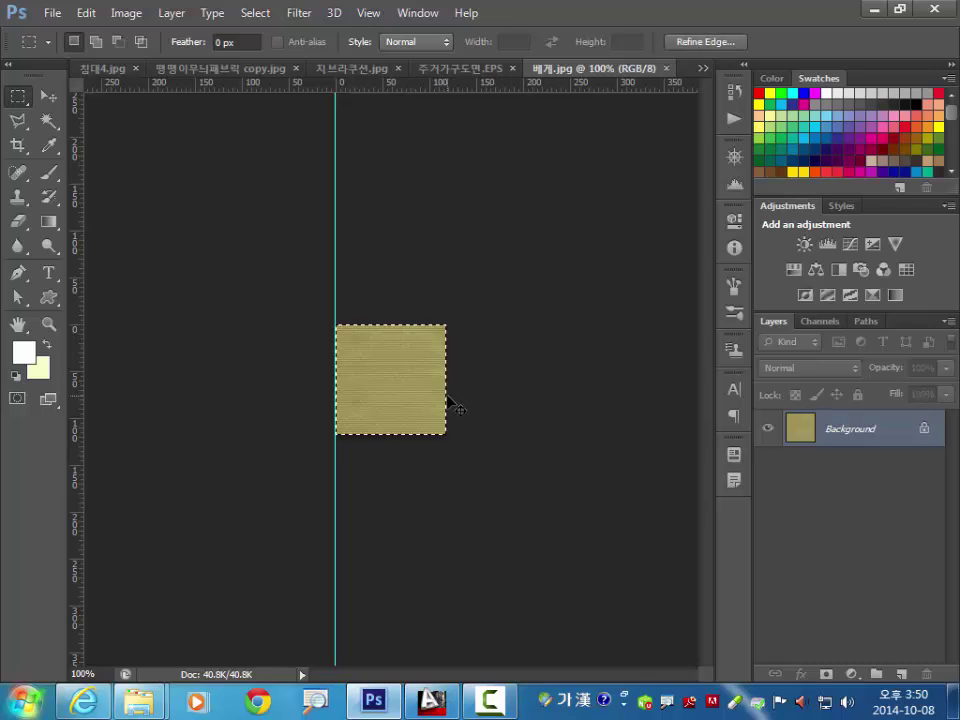
click(438, 70)
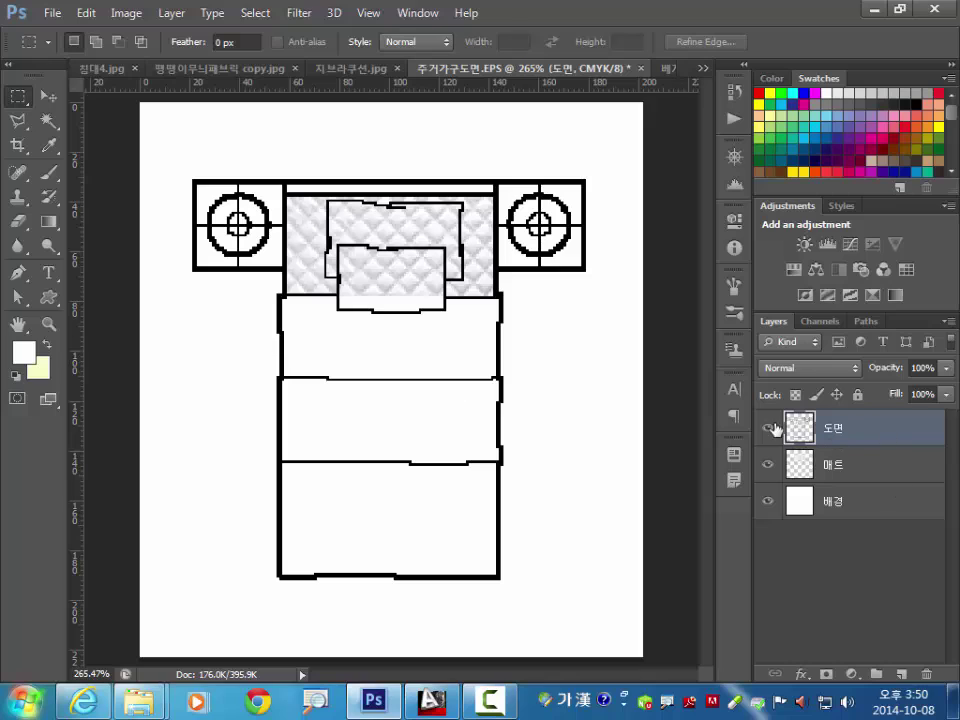
click(48, 120)
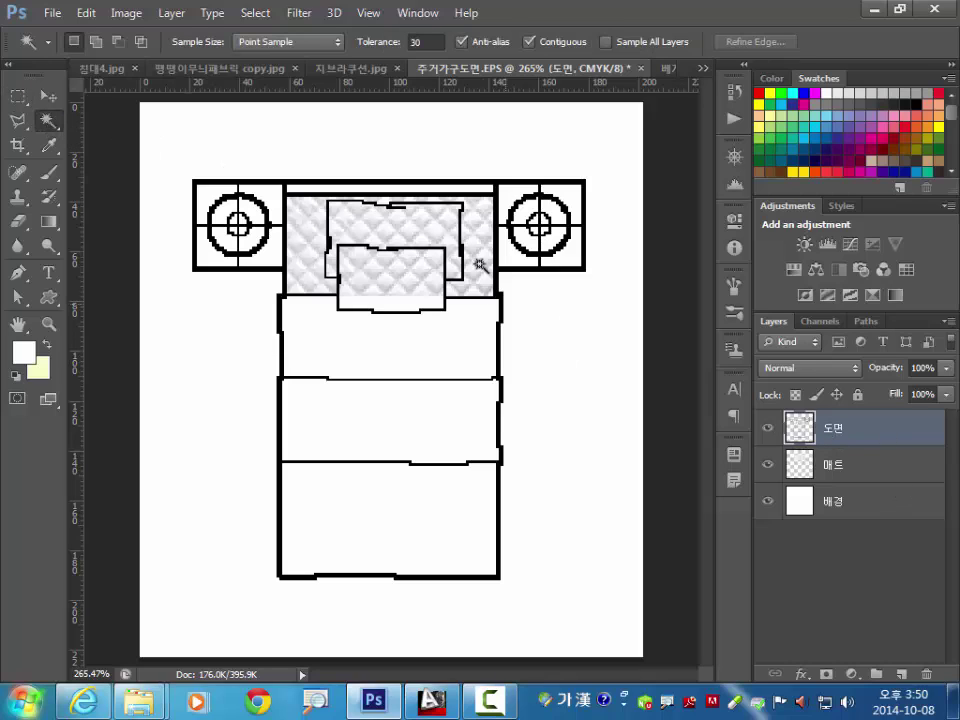
click(415, 228)
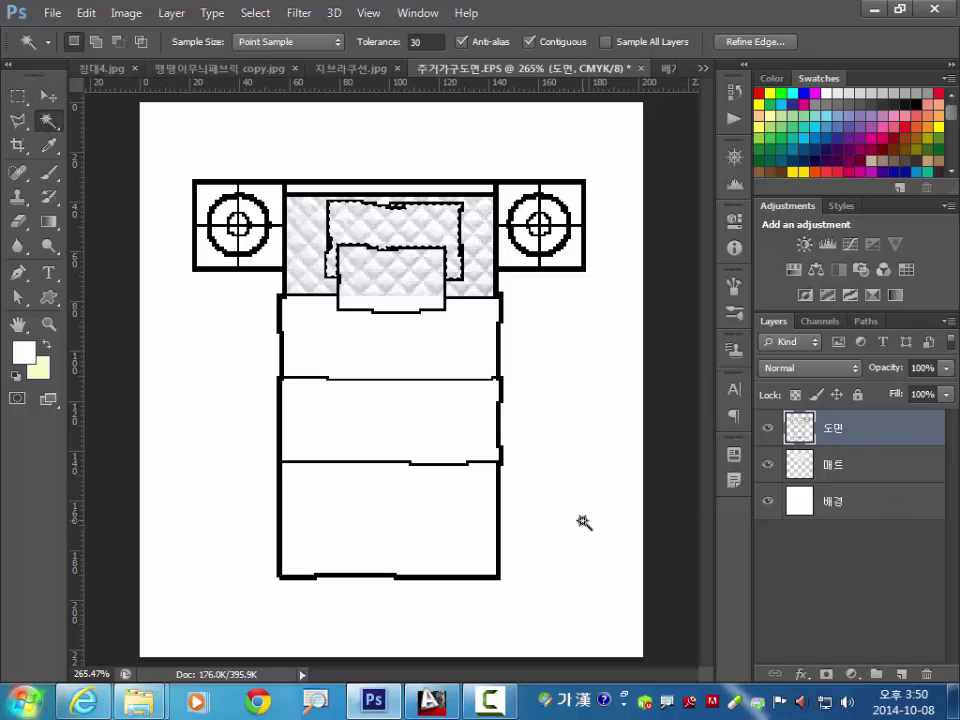
click(87, 15)
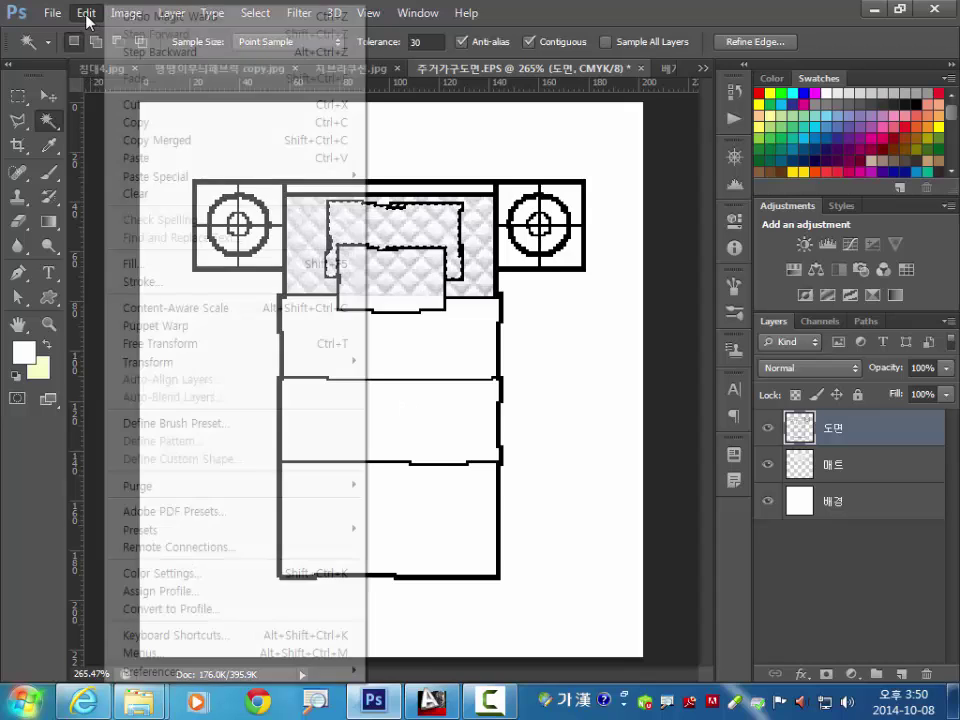
mouse_move(200, 176)
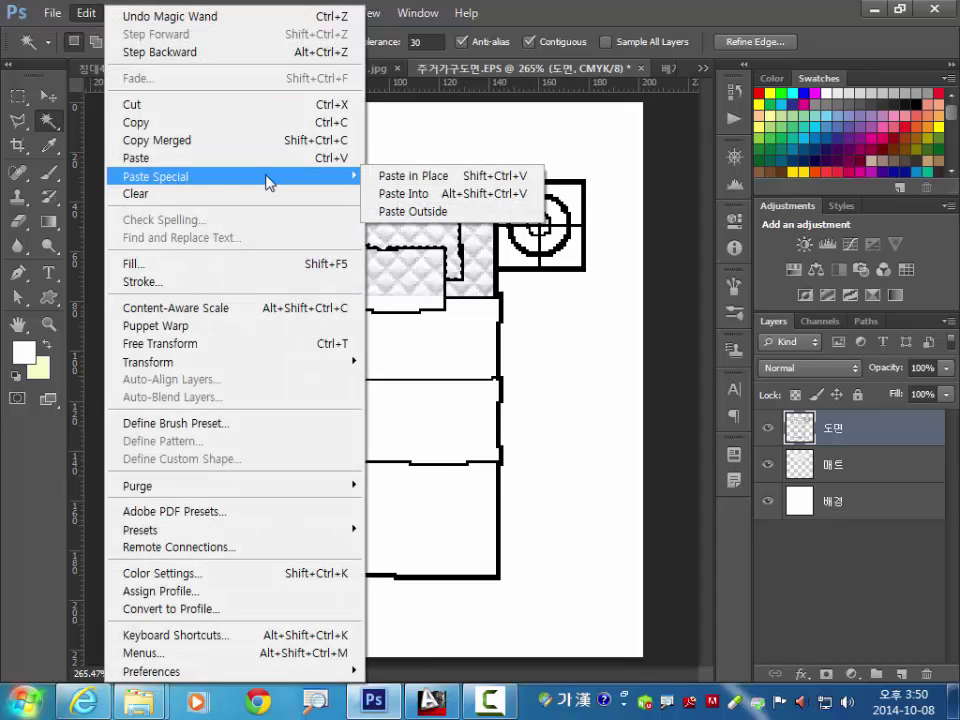
click(405, 193)
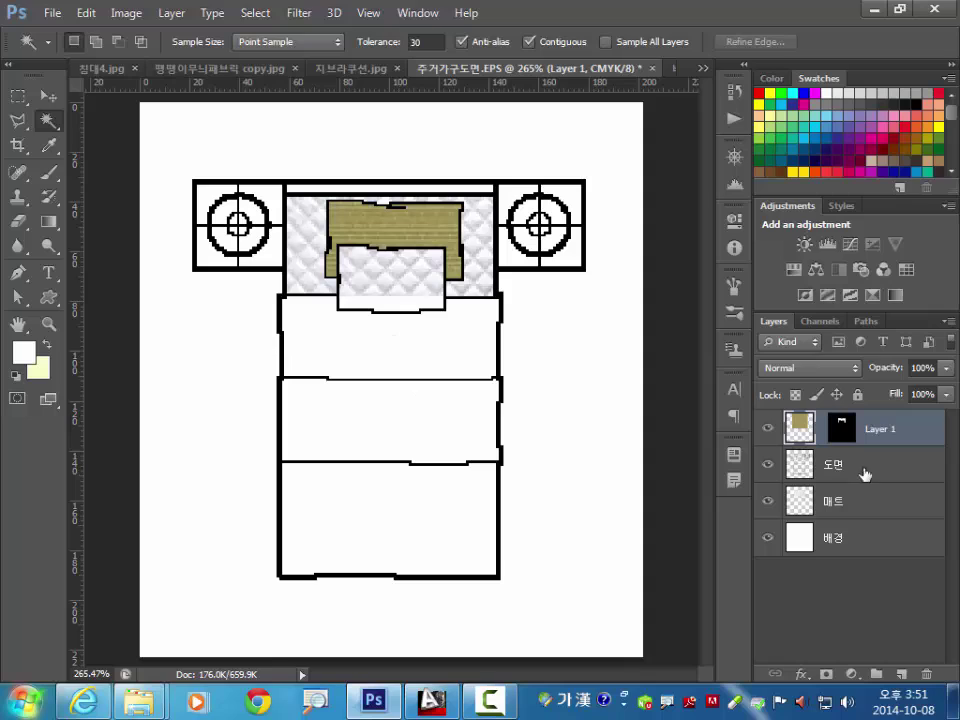
Name the pillow layer 베게 and move it beneath 도면
double_click(886, 429)
text(베개)
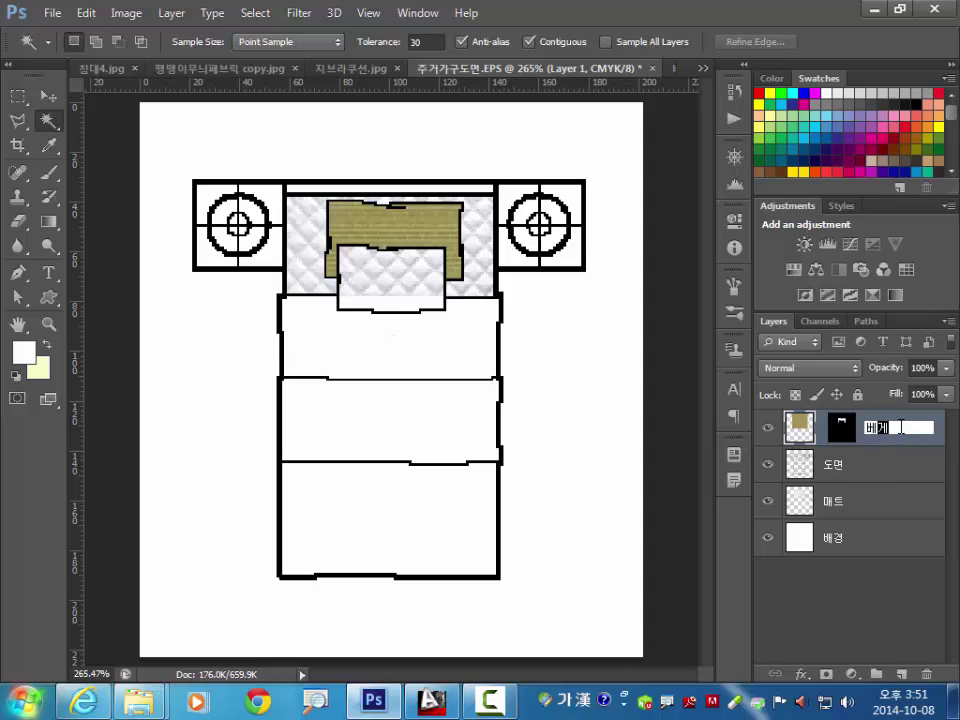
key(Return)
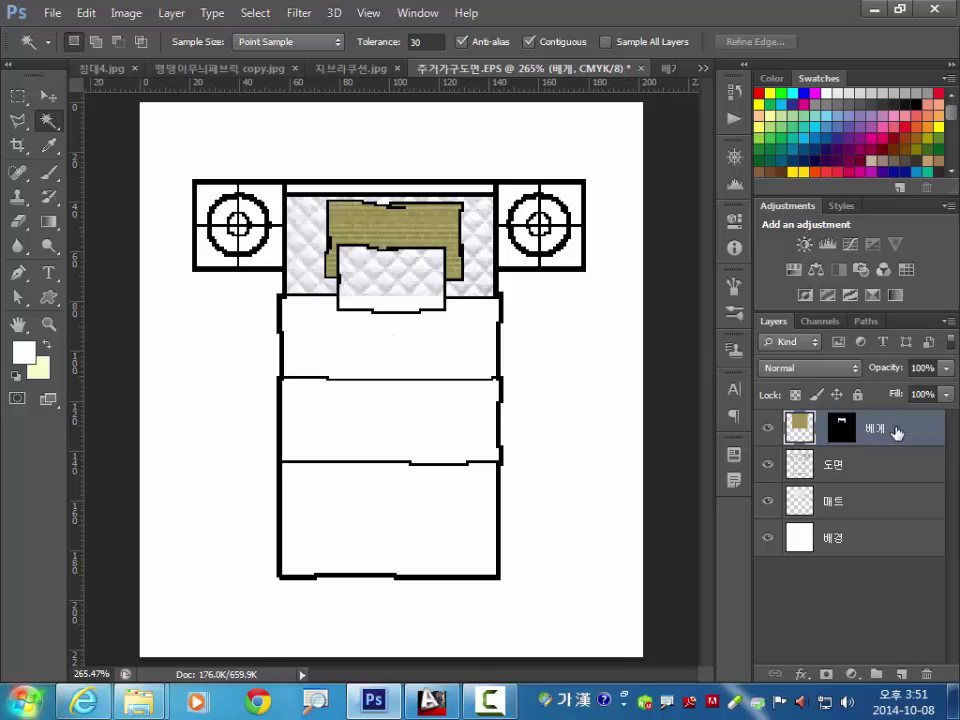
mouse_move(897, 431)
mouse_down()
mouse_move(879, 482)
mouse_move(930, 487)
mouse_up()
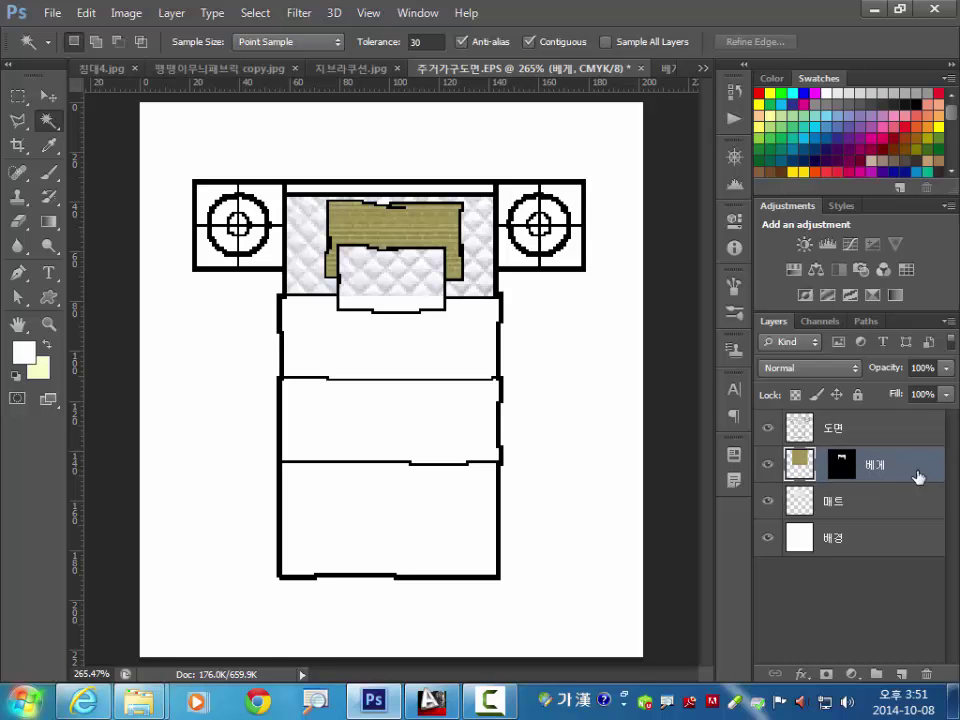
click(889, 432)
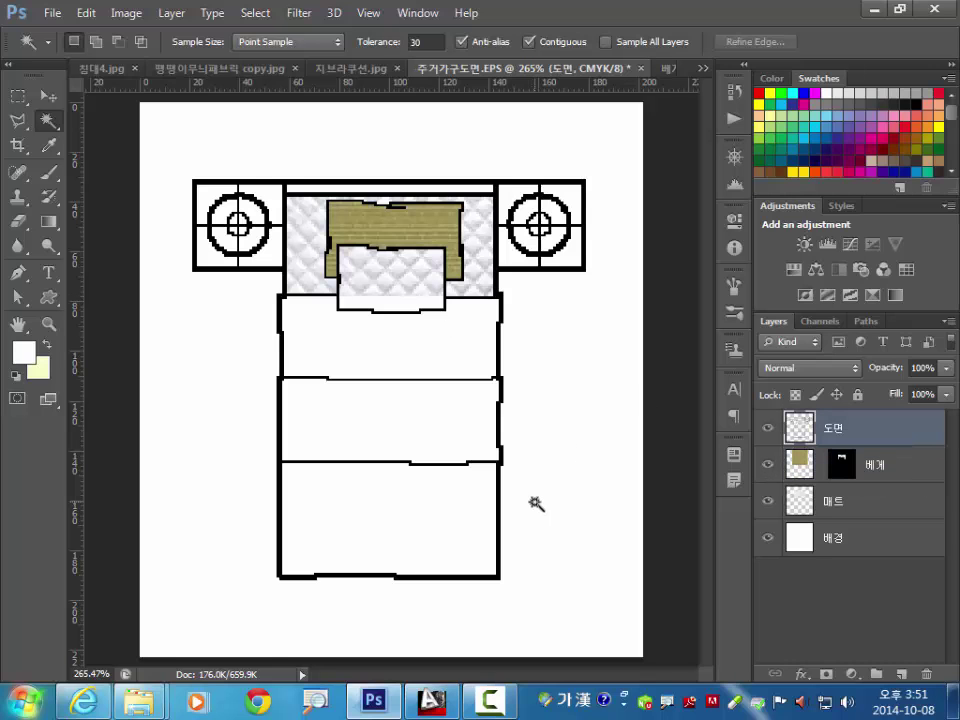
Paste the 땡땡이무늬패브릭 copy.jpg spotted texture into the front pillow selection
key(ctrl+o)
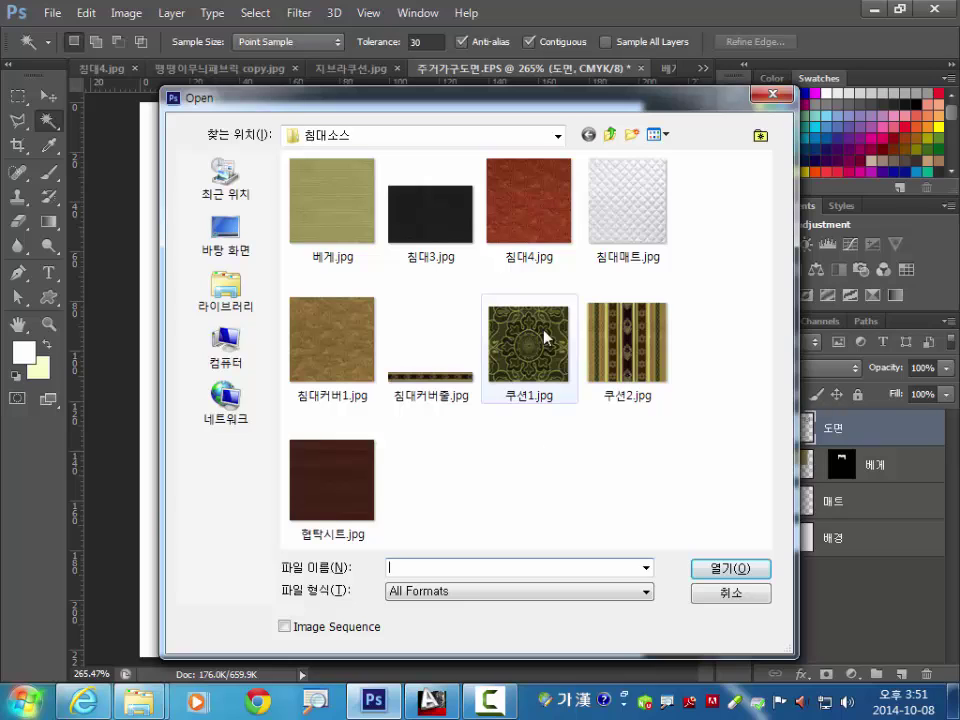
click(610, 134)
double_click(349, 189)
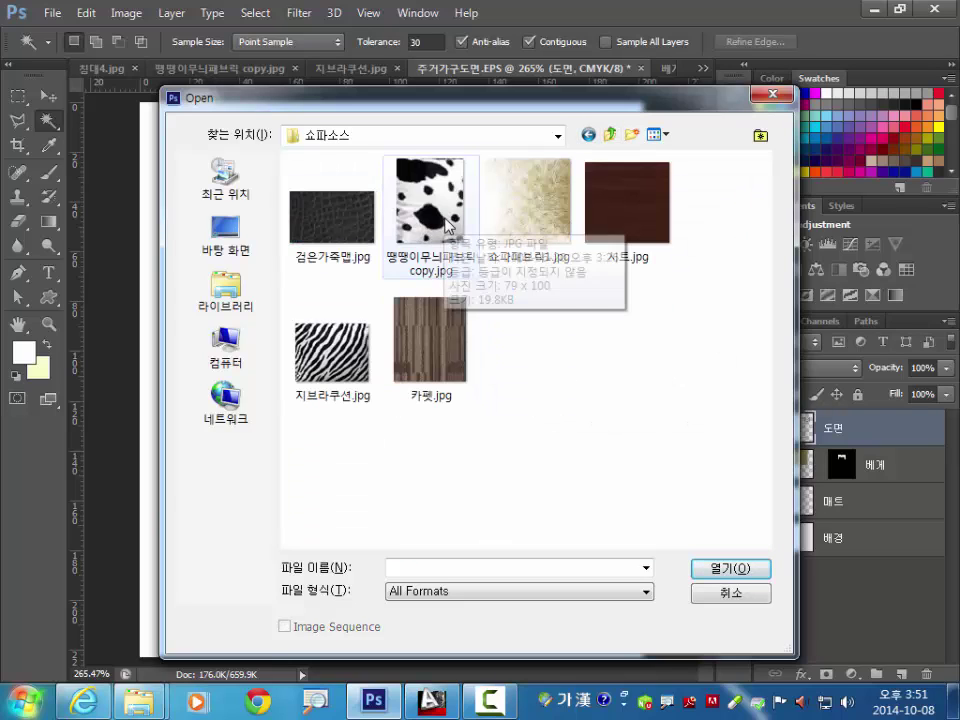
double_click(430, 200)
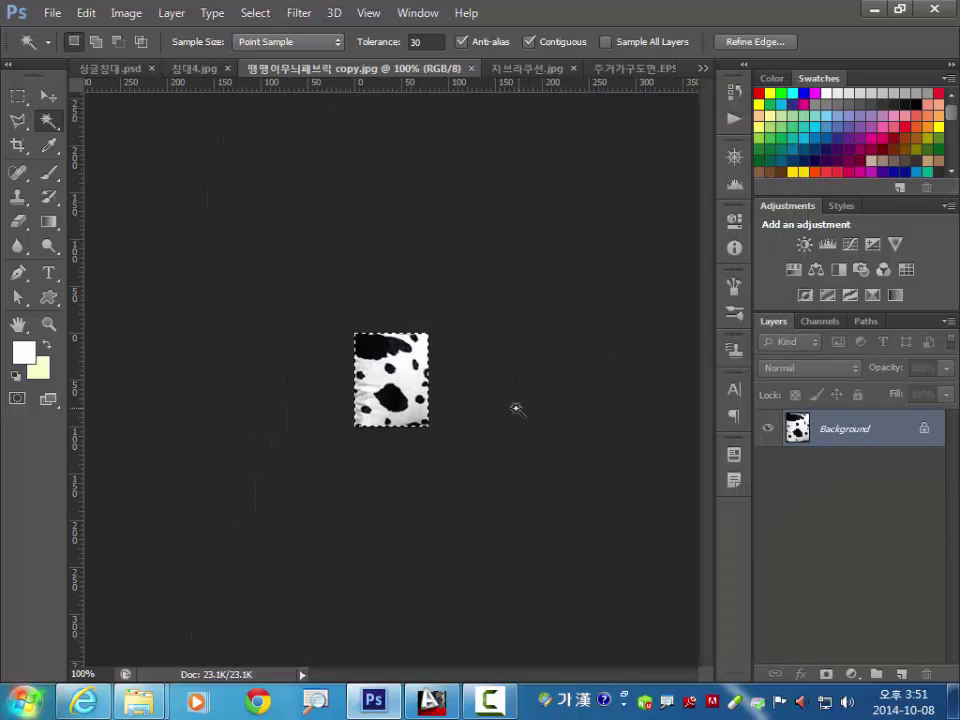
click(628, 69)
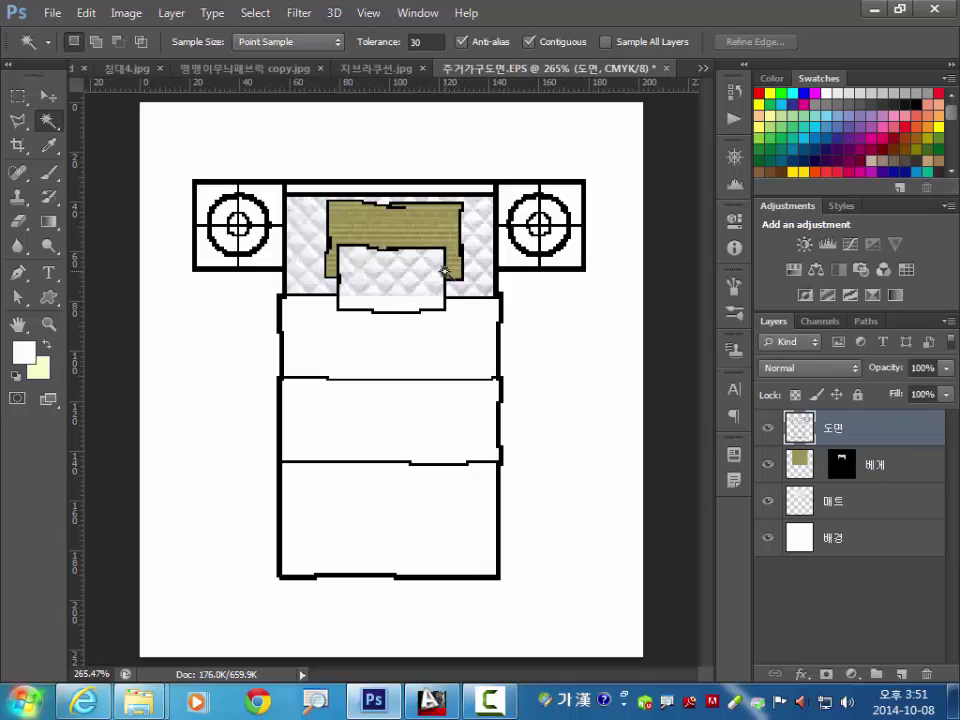
click(403, 307)
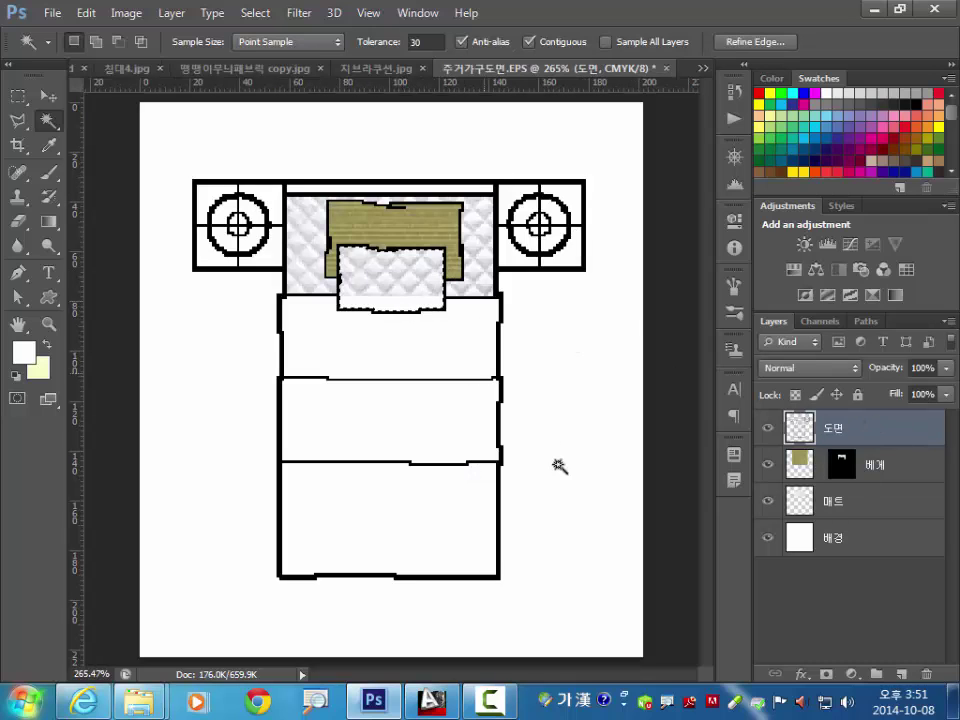
click(87, 13)
mouse_move(155, 176)
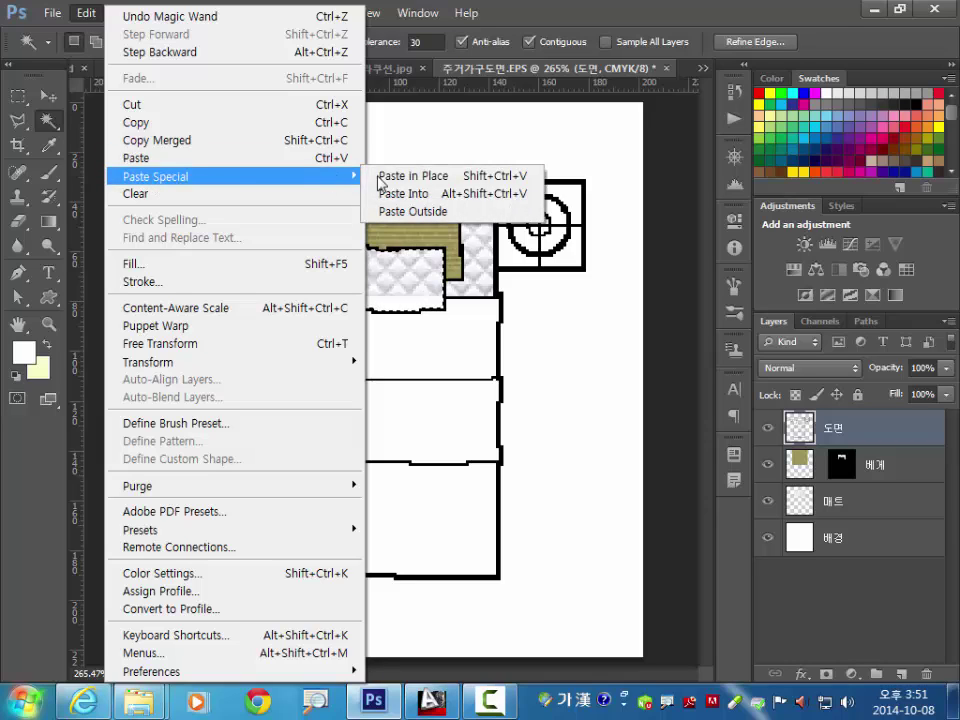
click(458, 196)
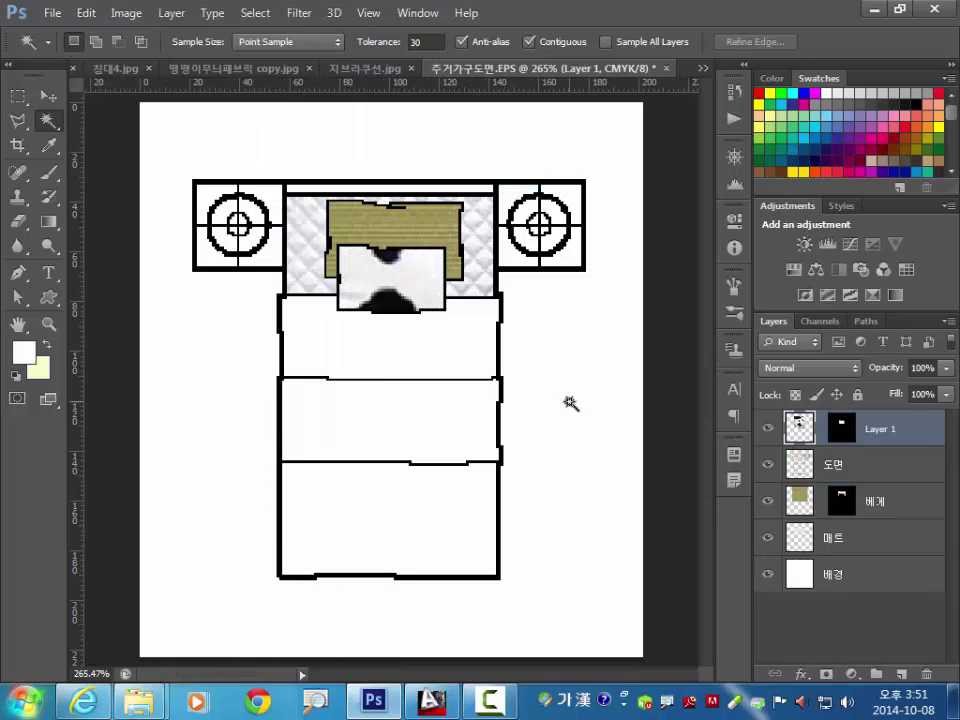
Scale the cushion texture to about half size and nudge it up onto the pillow
key(ctrl+t)
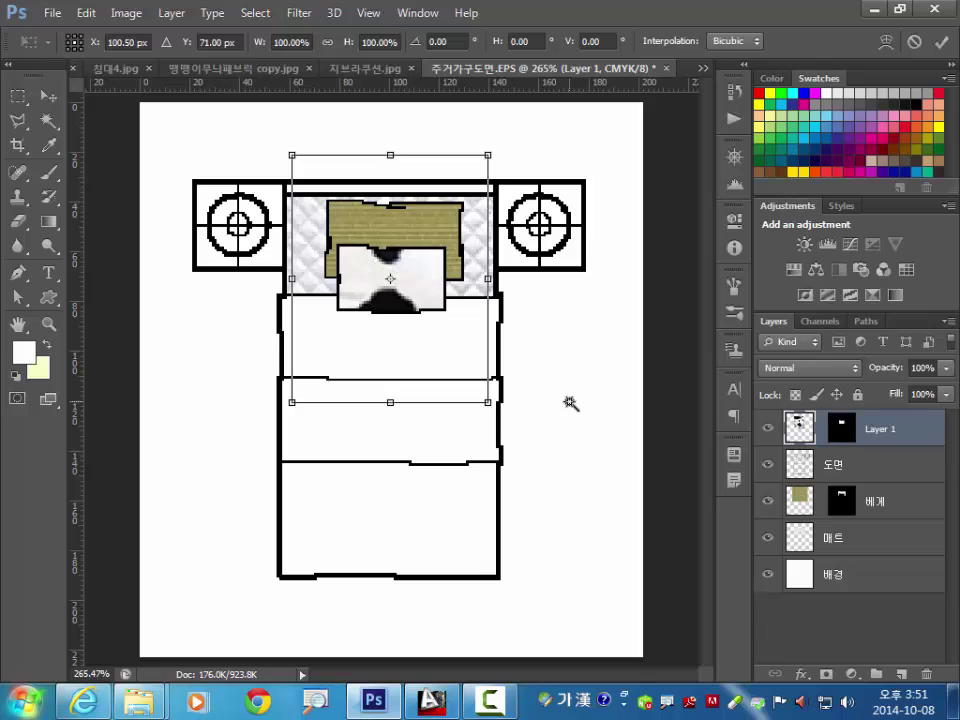
drag(487, 402, 441, 342)
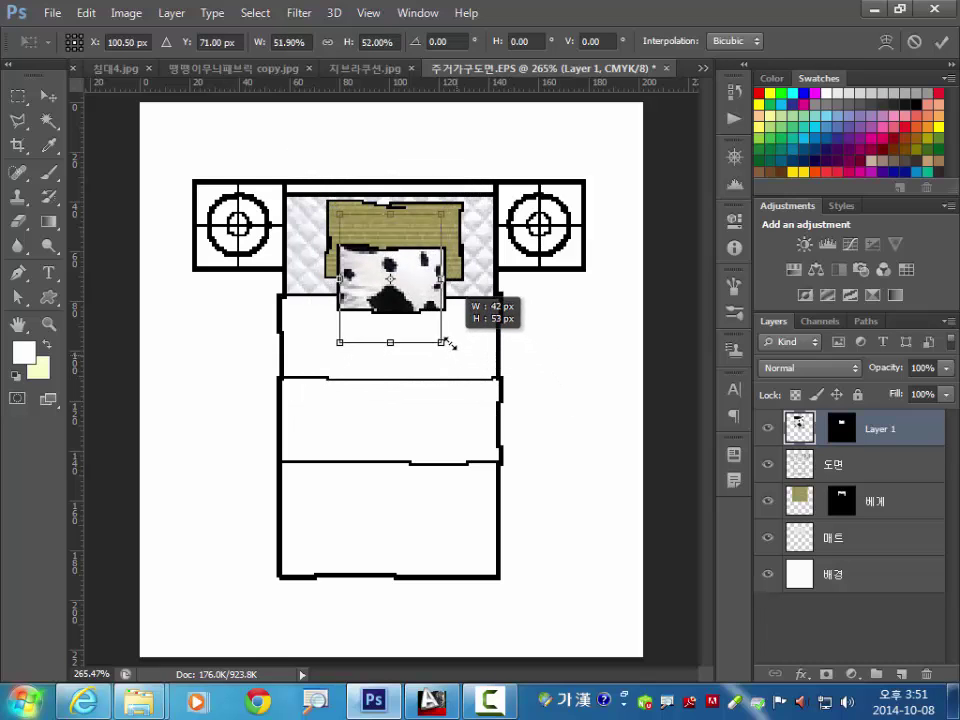
drag(392, 279, 392, 258)
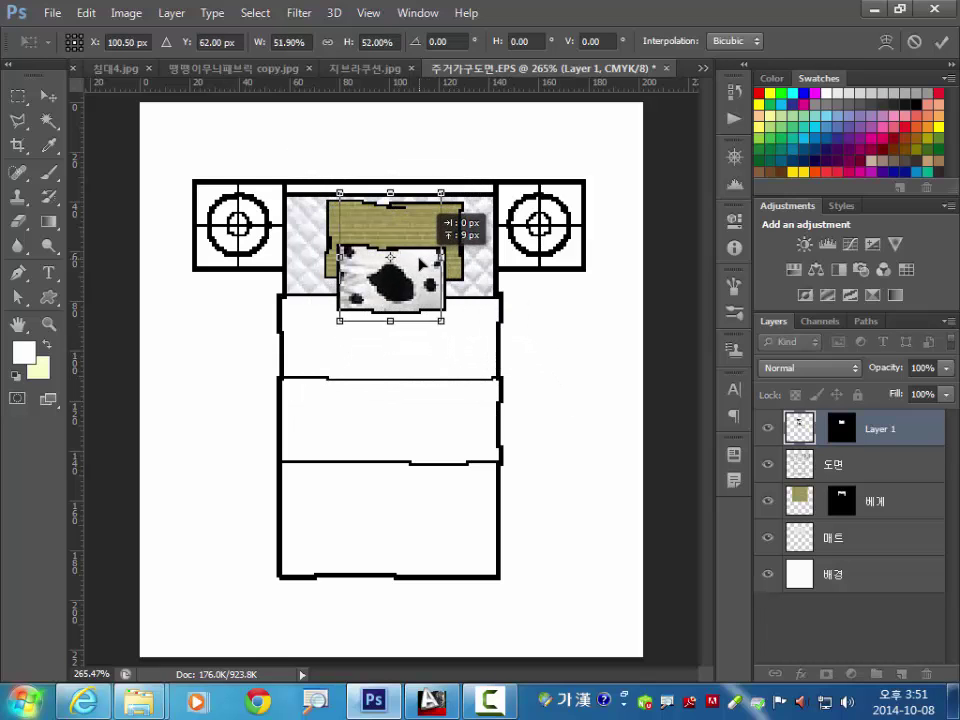
click(48, 120)
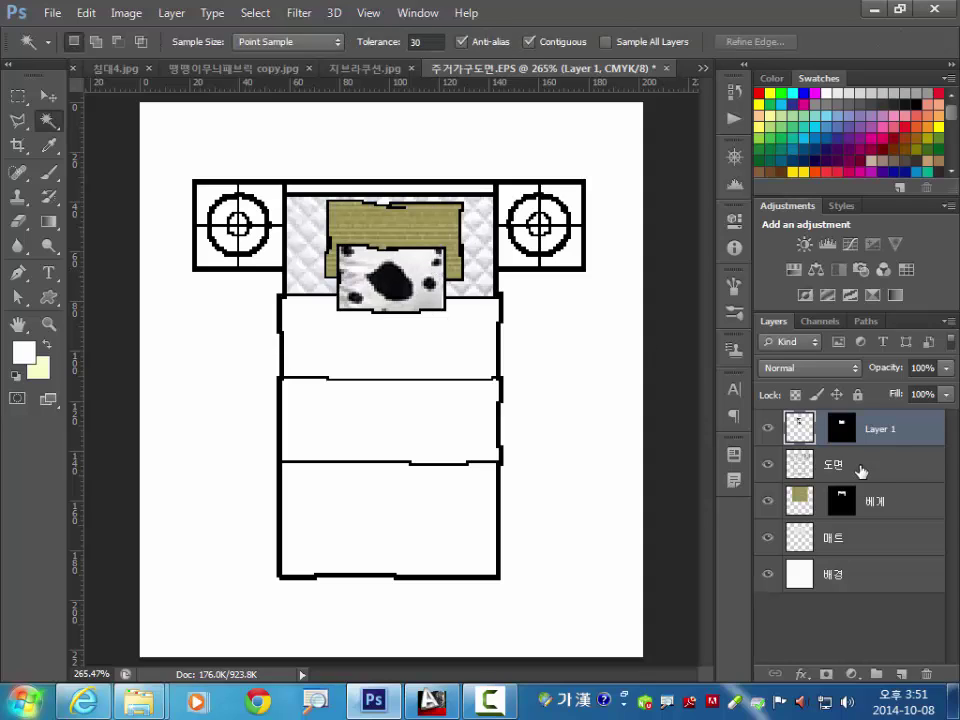
Name the cushion layer 쿠션 and move it below 베개
double_click(880, 430)
text(ㅋ)
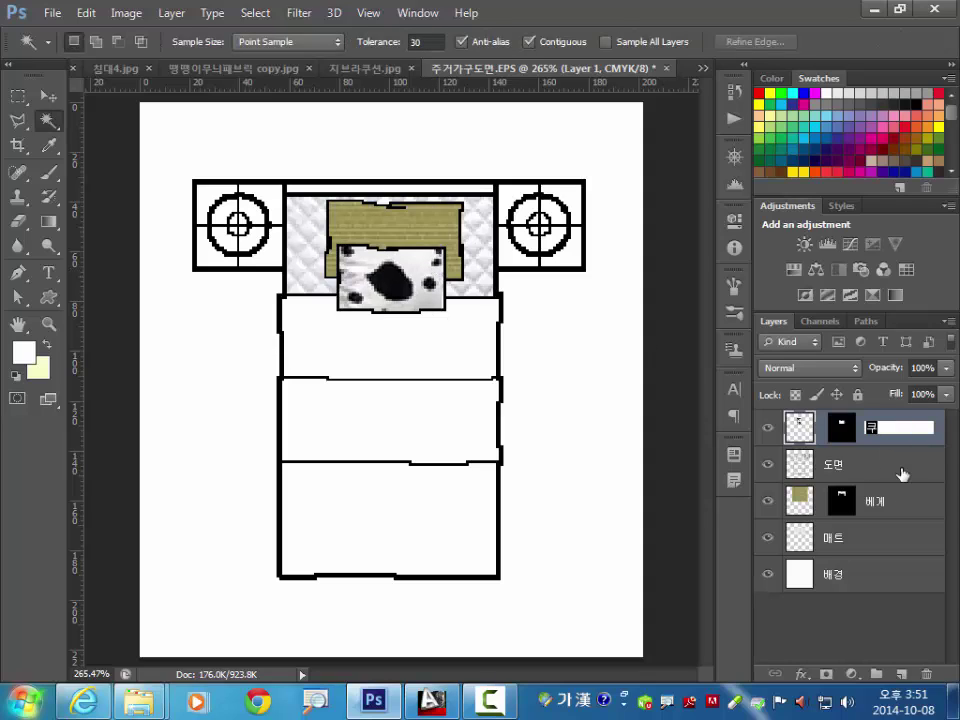
text(ㄴ)
key(Return)
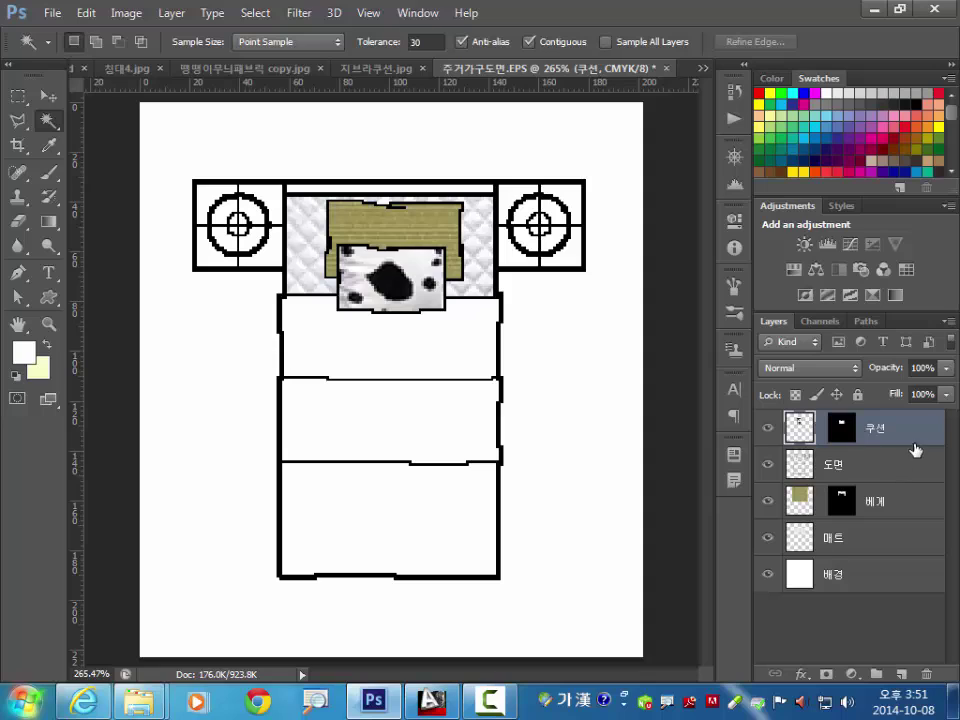
drag(916, 450, 921, 516)
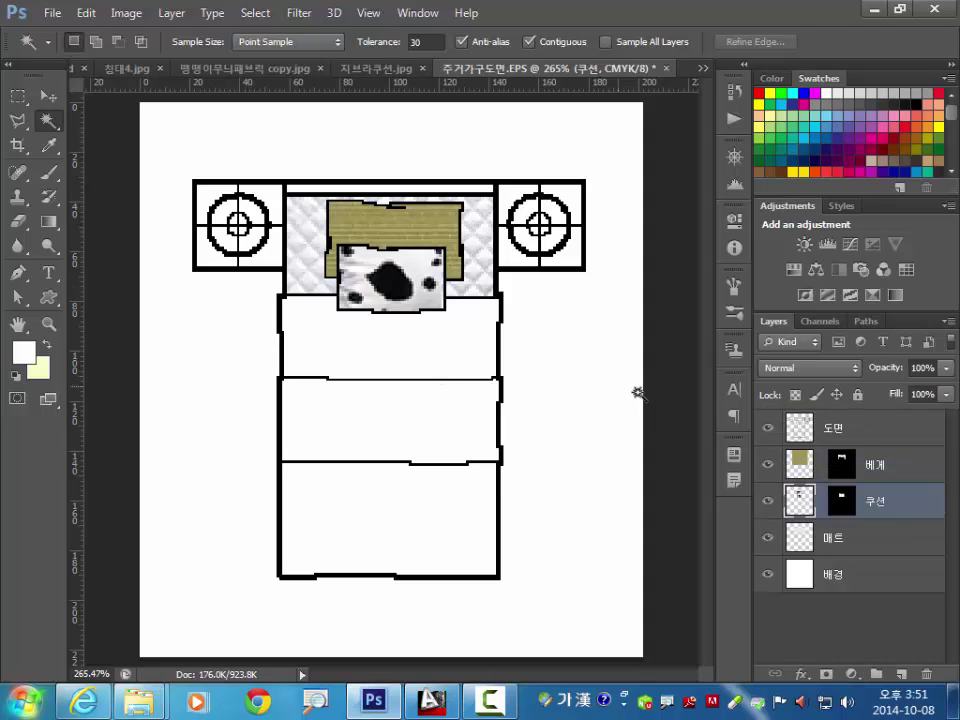
Copy the brown 침대커버1.jpg texture onto the bed plan and close its window
key(ctrl+o)
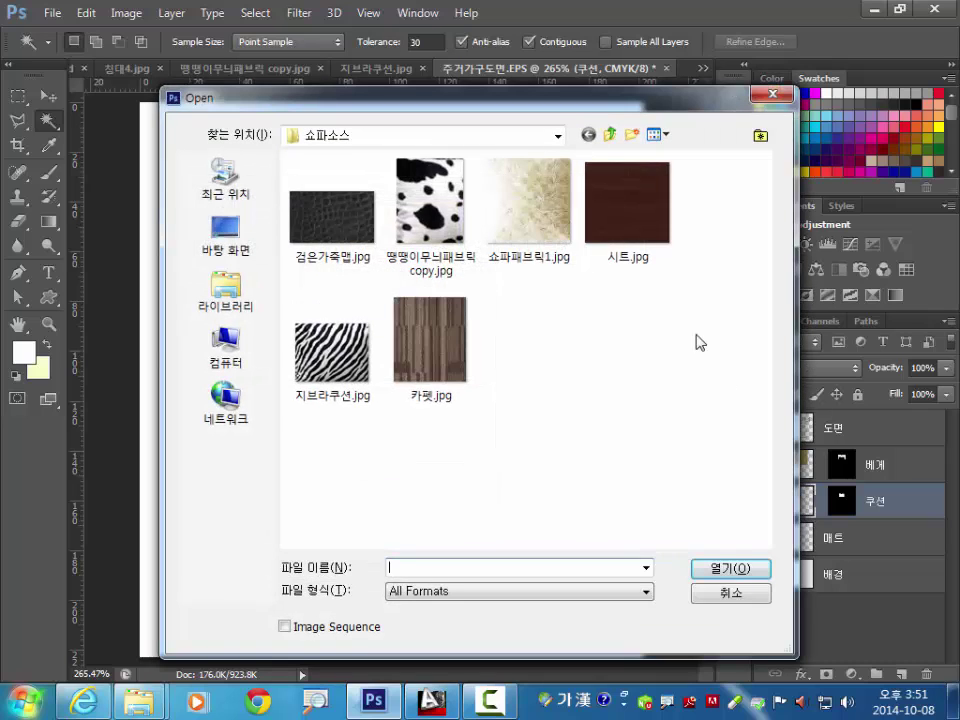
click(609, 135)
double_click(326, 242)
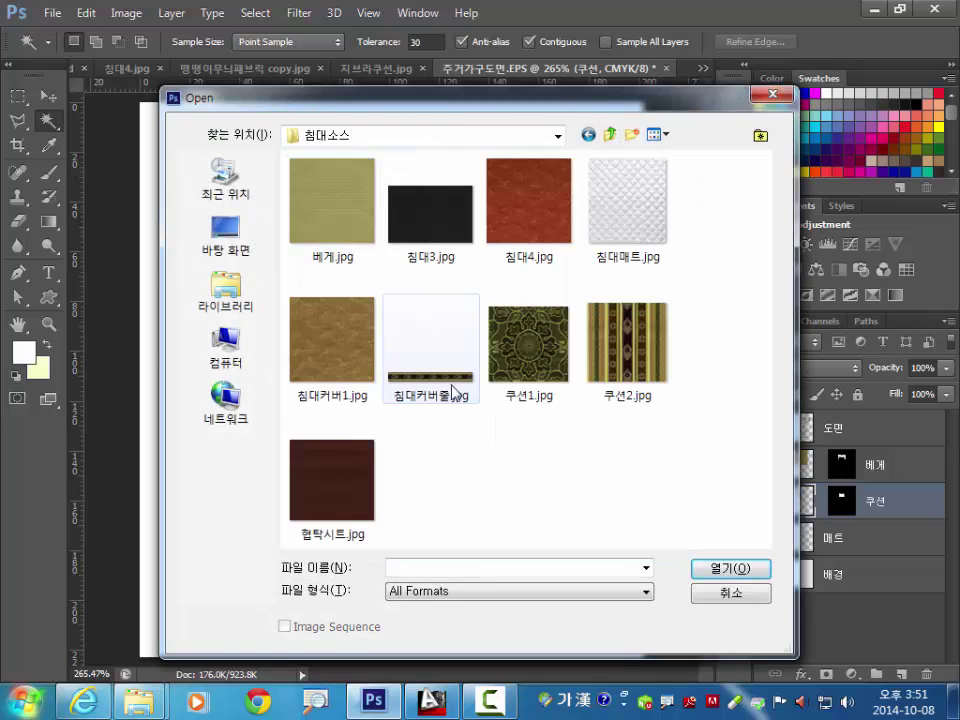
double_click(352, 365)
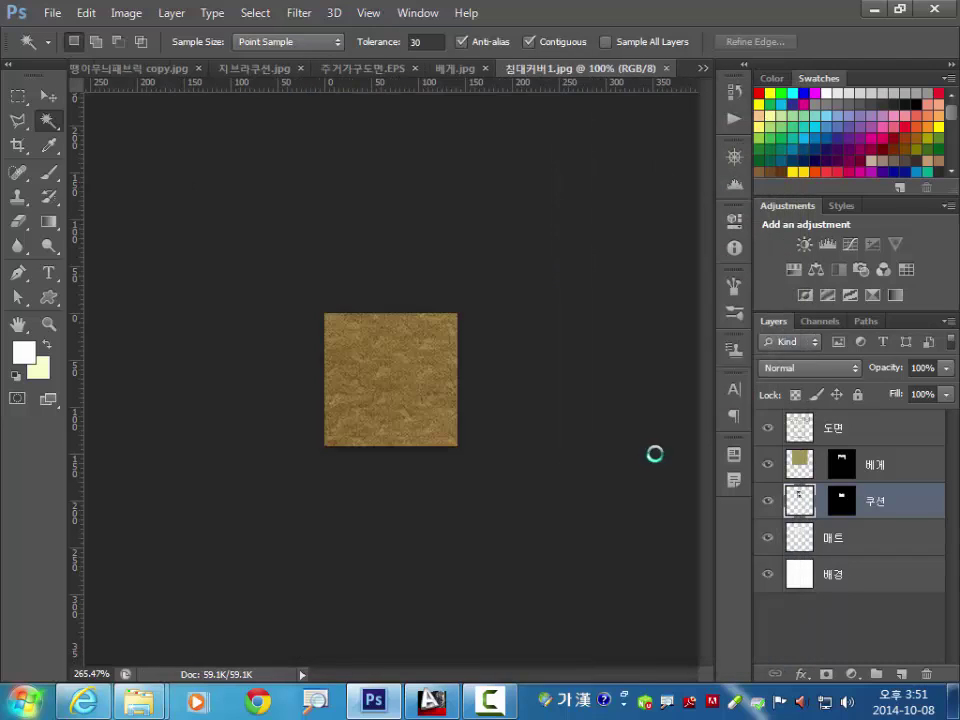
drag(531, 75, 605, 287)
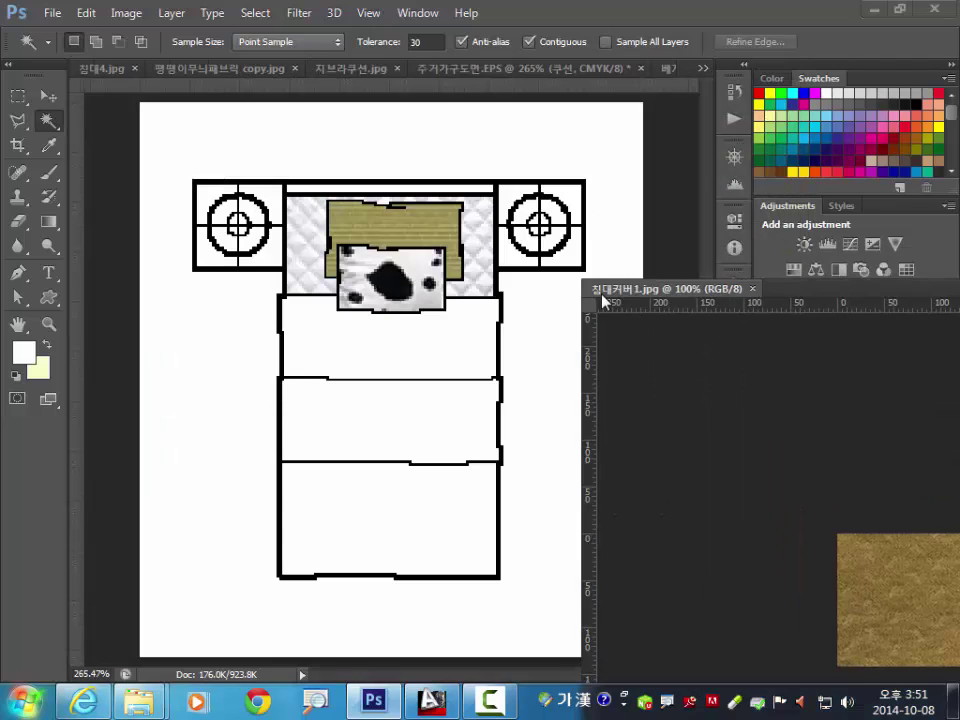
key(v)
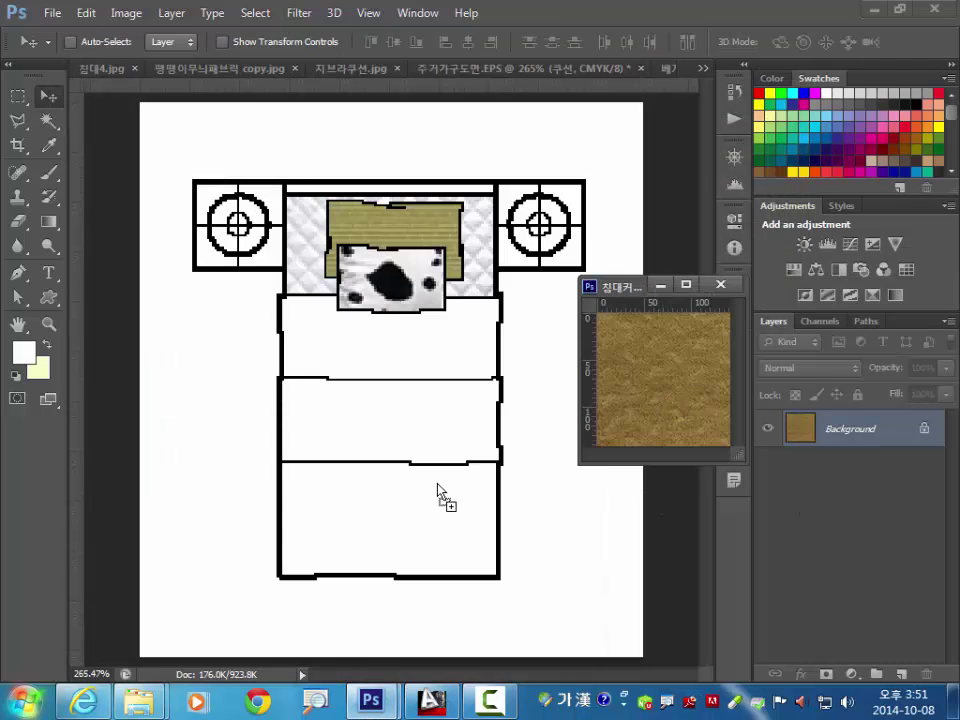
drag(437, 490, 439, 503)
click(720, 284)
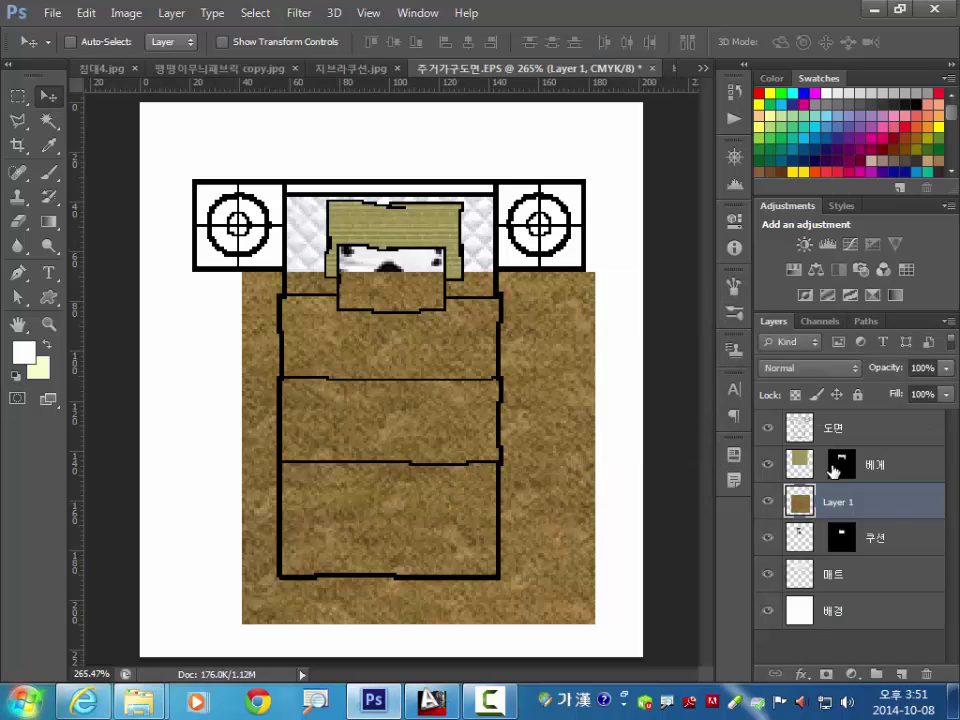
Move the texture layer below 쿠션 and name it 커버
drag(881, 506, 864, 557)
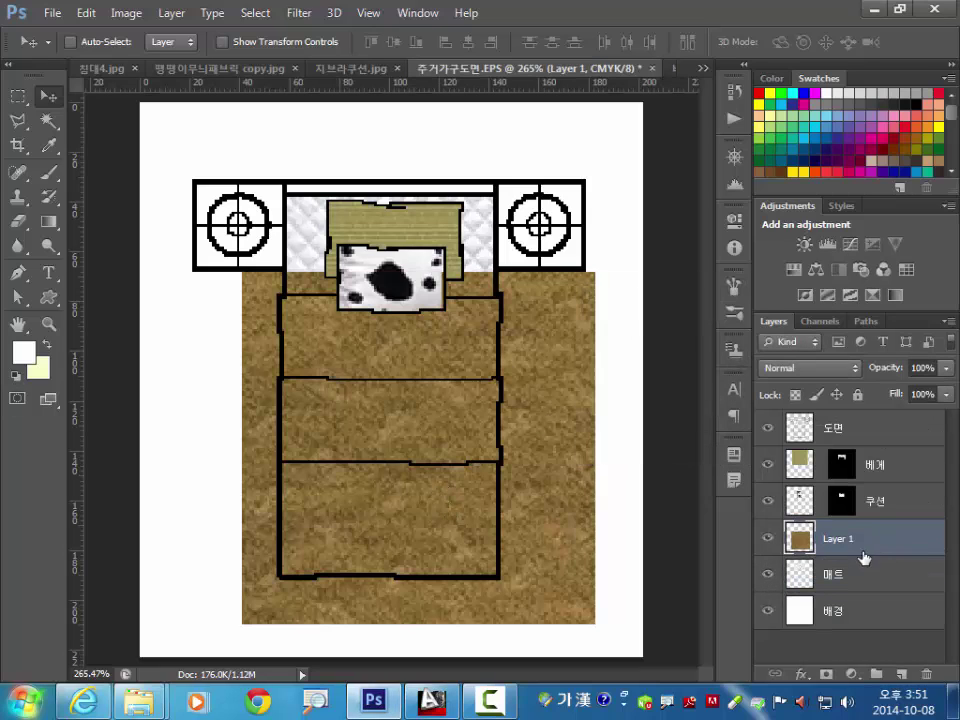
double_click(838, 540)
text(ㅋ)
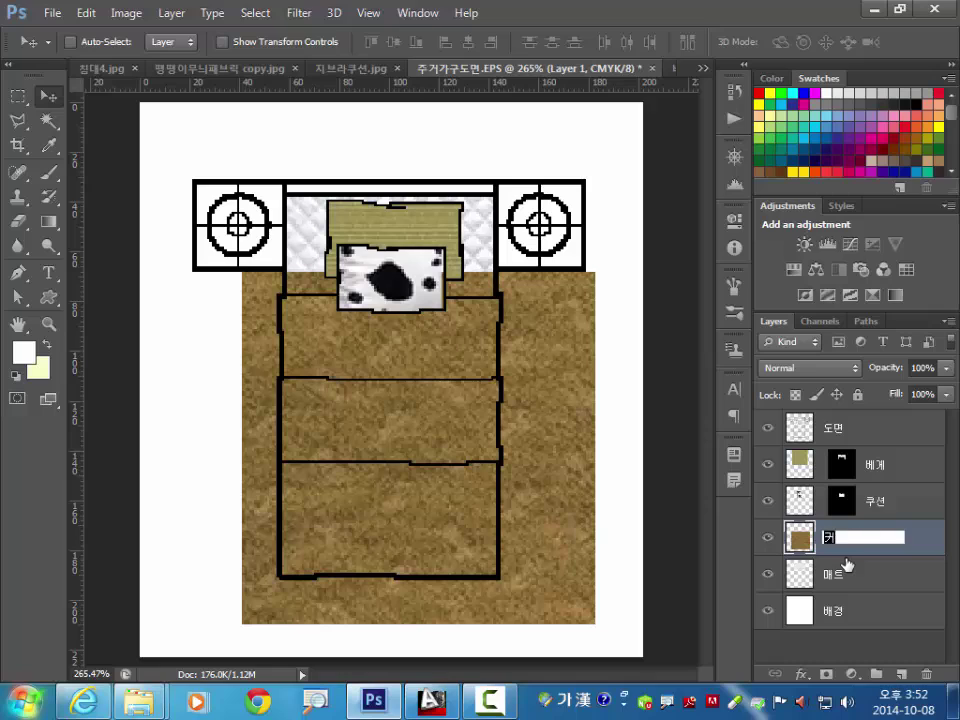
key(Return)
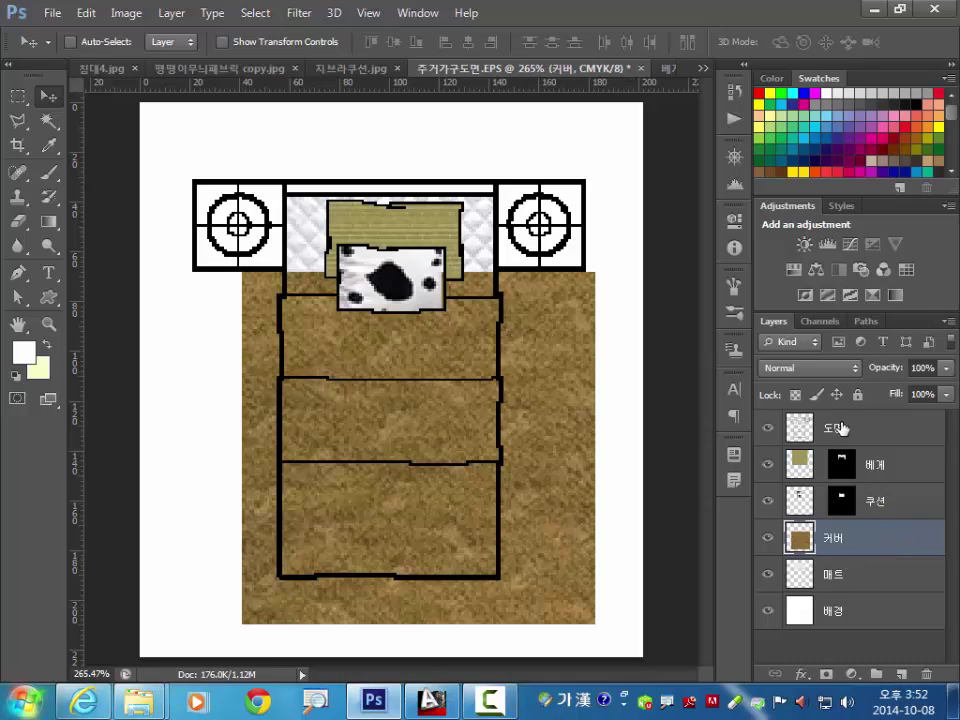
Delete the cover texture outside the bed outline, then shift it down about 10 px
click(858, 429)
click(48, 122)
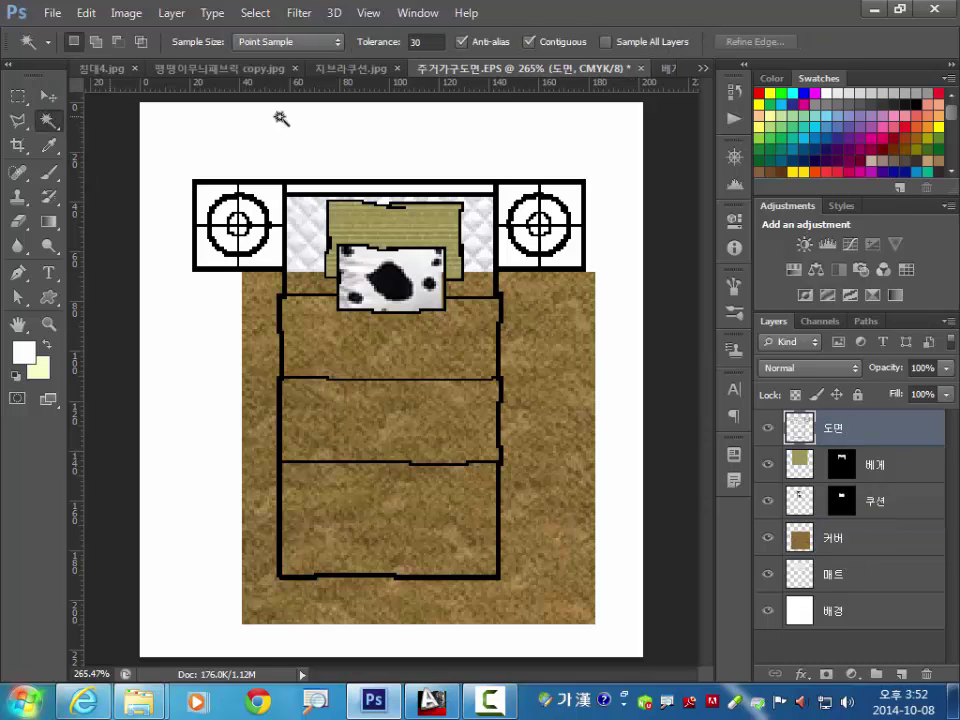
click(606, 148)
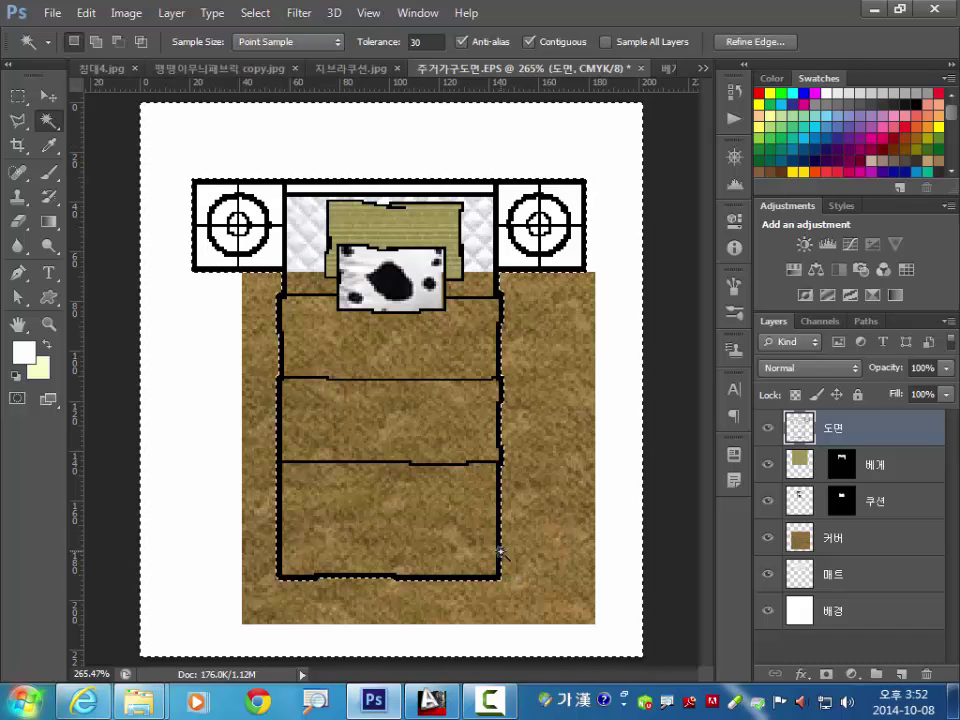
click(815, 545)
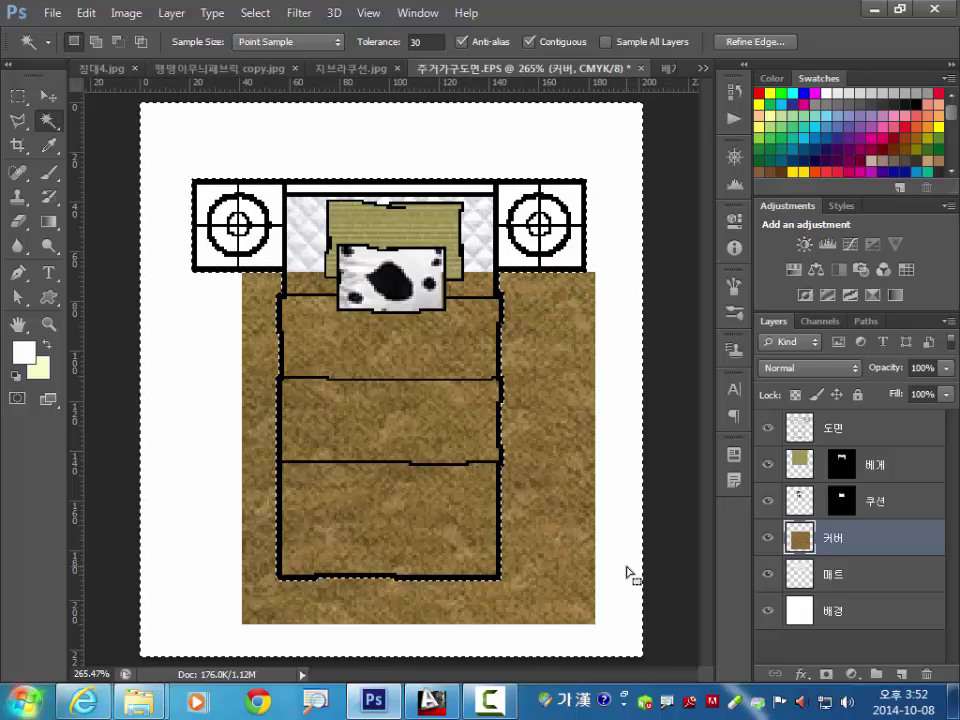
key(Delete)
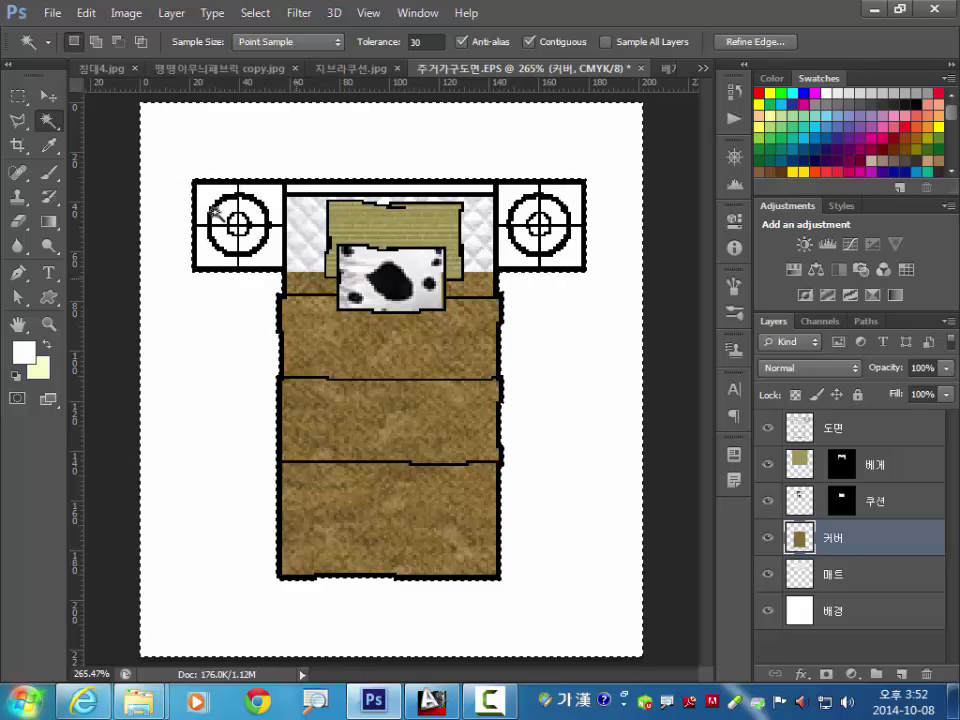
click(47, 96)
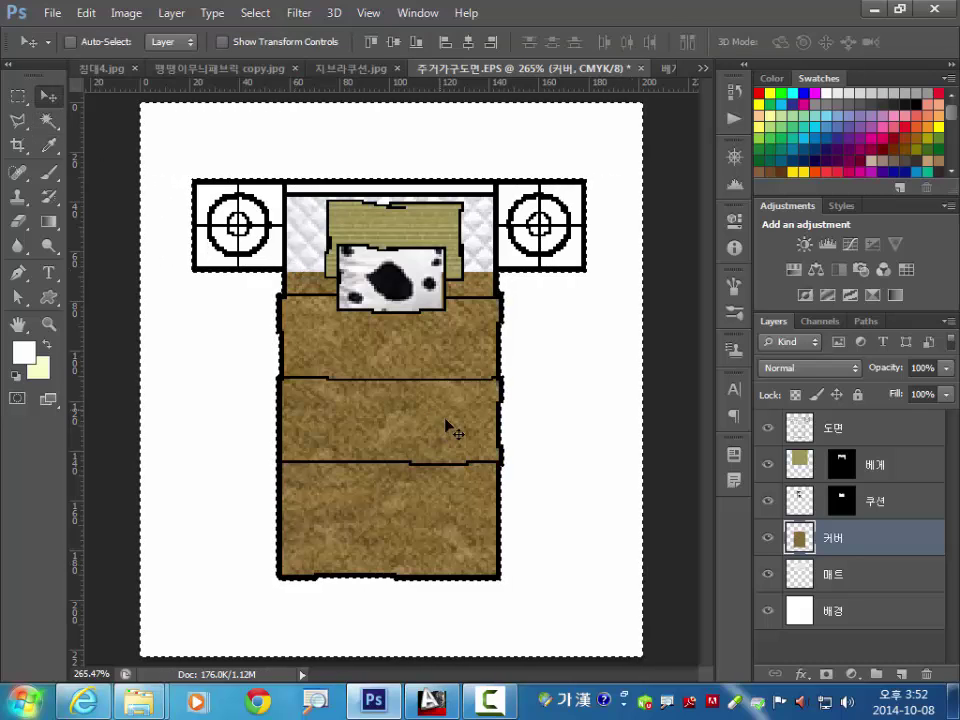
key(ctrl+d)
drag(376, 347, 376, 373)
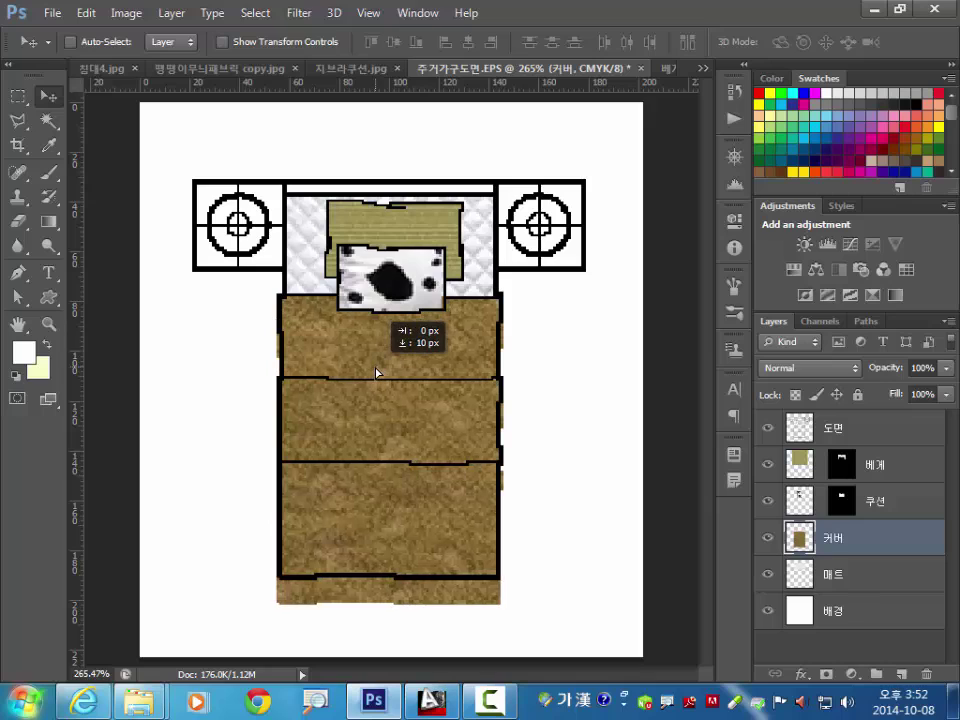
Erase the remaining stray strip below the bed cover and deselect
click(853, 432)
key(w)
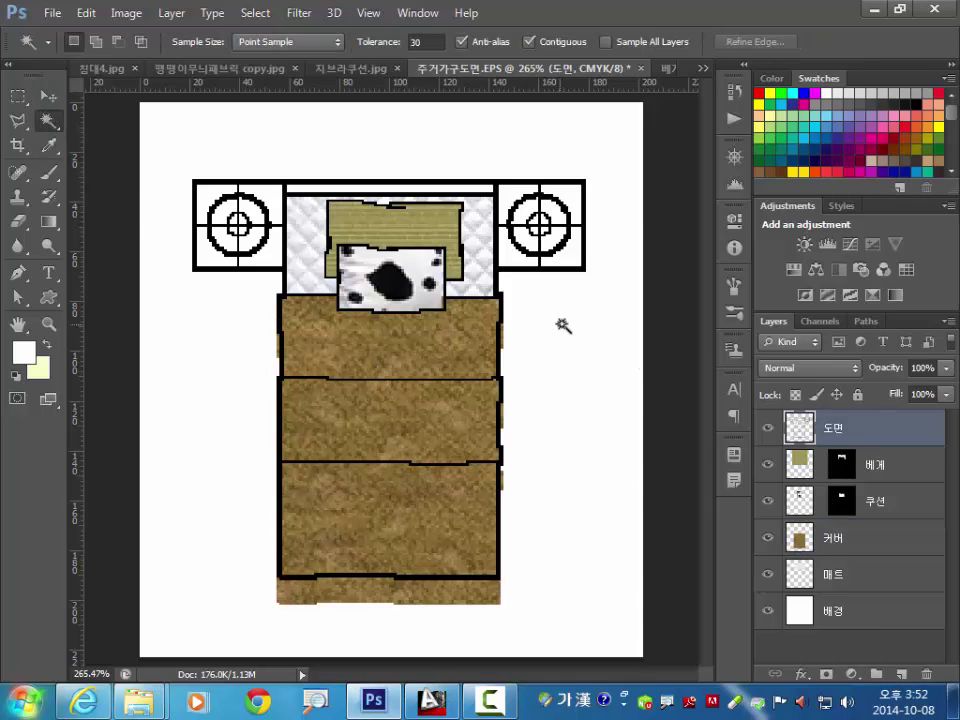
click(563, 325)
click(880, 538)
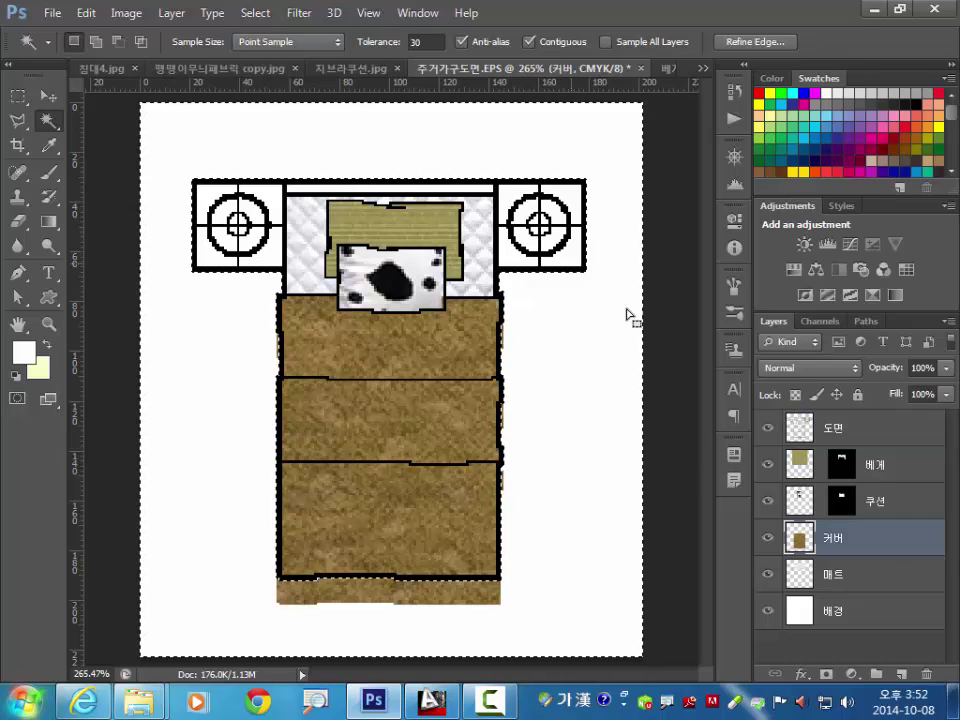
key(Delete)
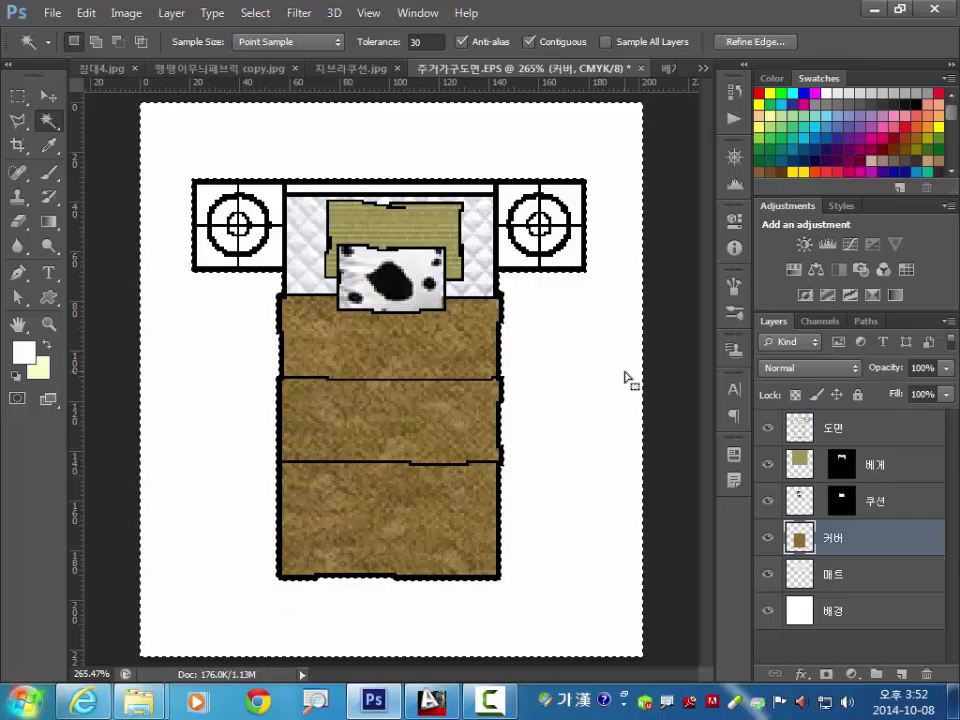
key(ctrl+d)
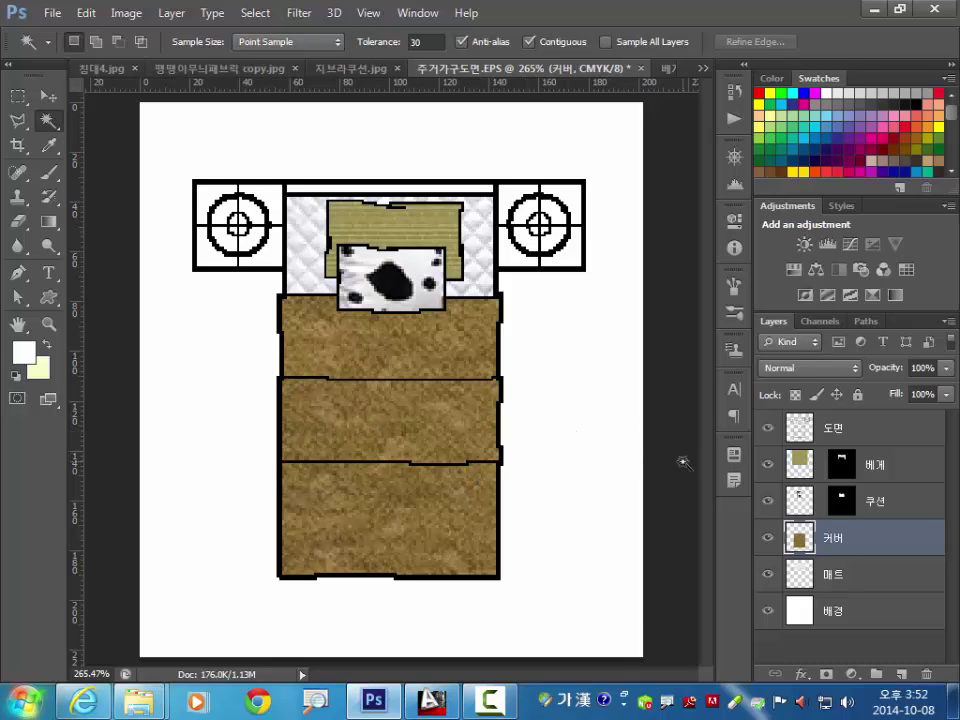
key(ctrl+o)
Define the striped 쿠션2.jpg image as a pattern
double_click(636, 386)
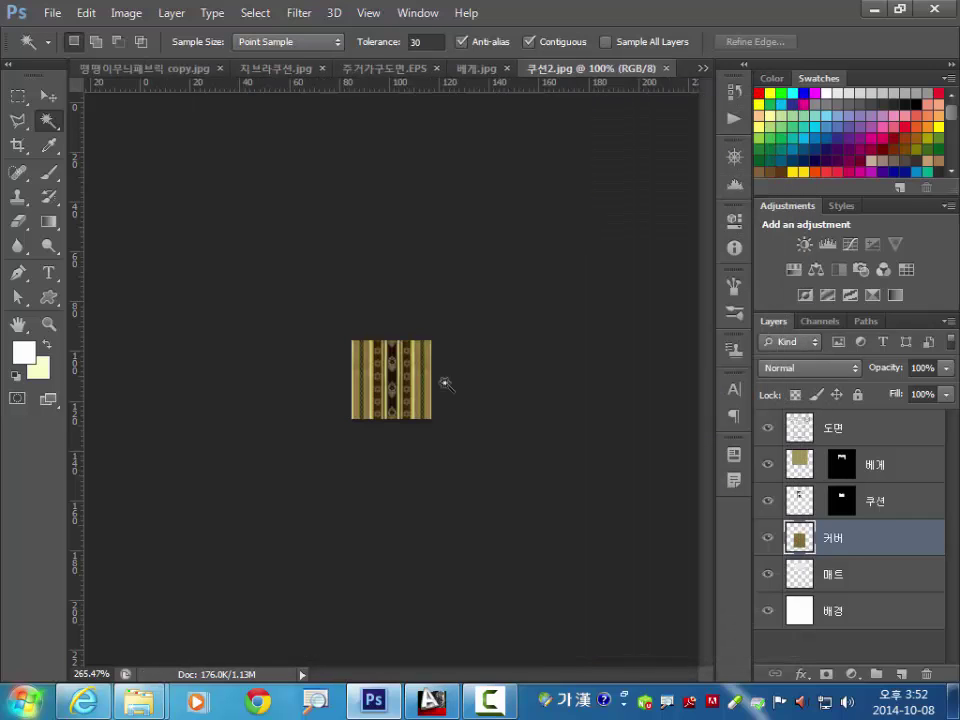
click(86, 13)
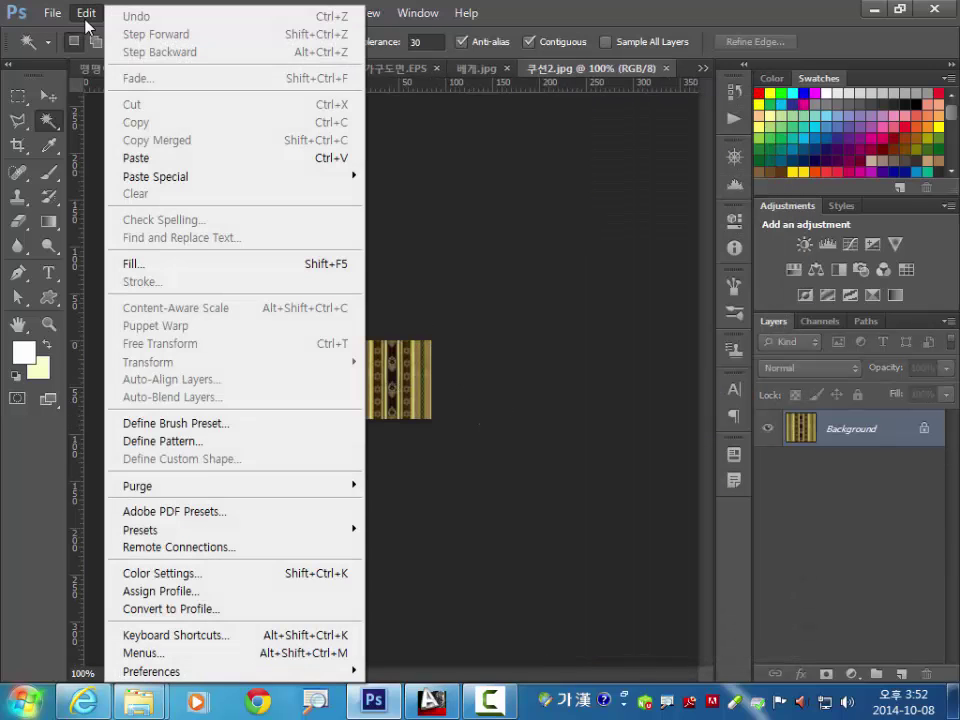
click(304, 443)
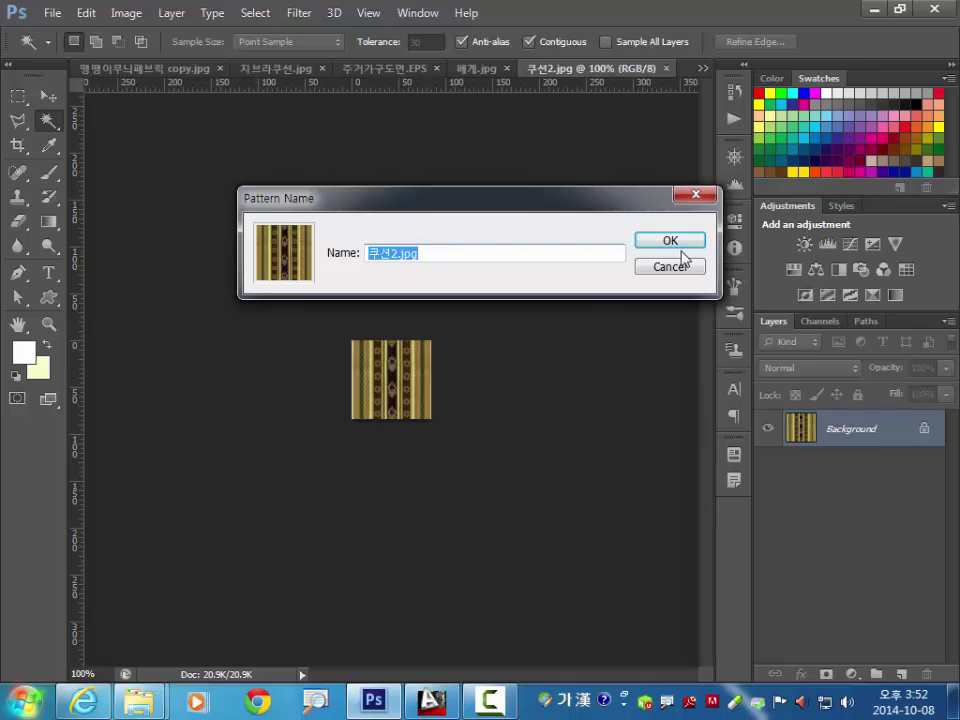
click(676, 246)
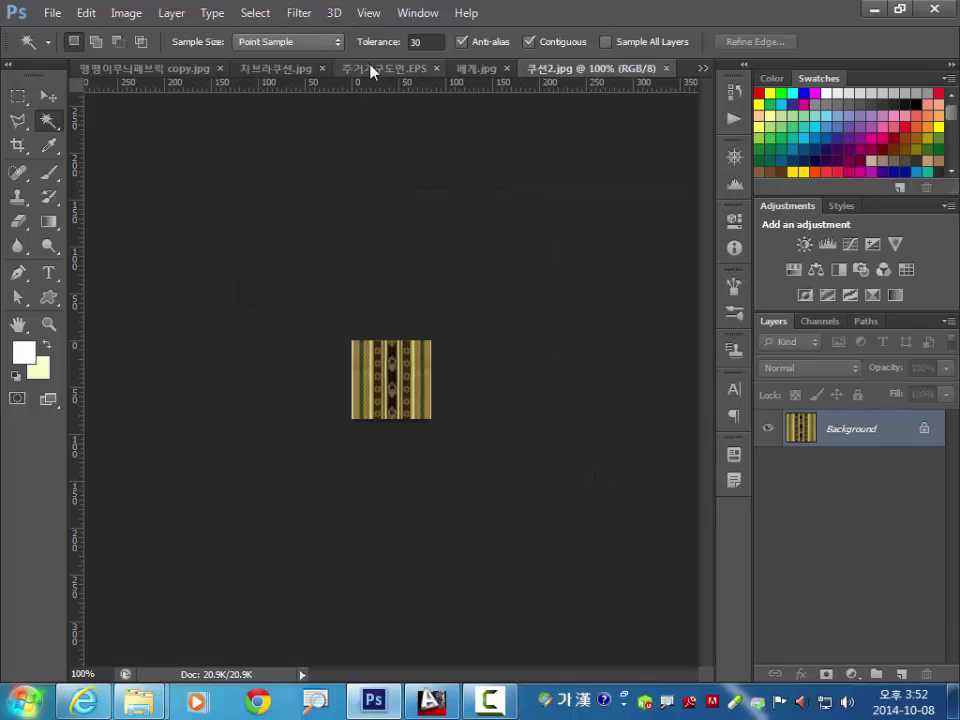
Select the bed's middle band from 도면 and add a new layer to name 커버
click(371, 69)
click(863, 438)
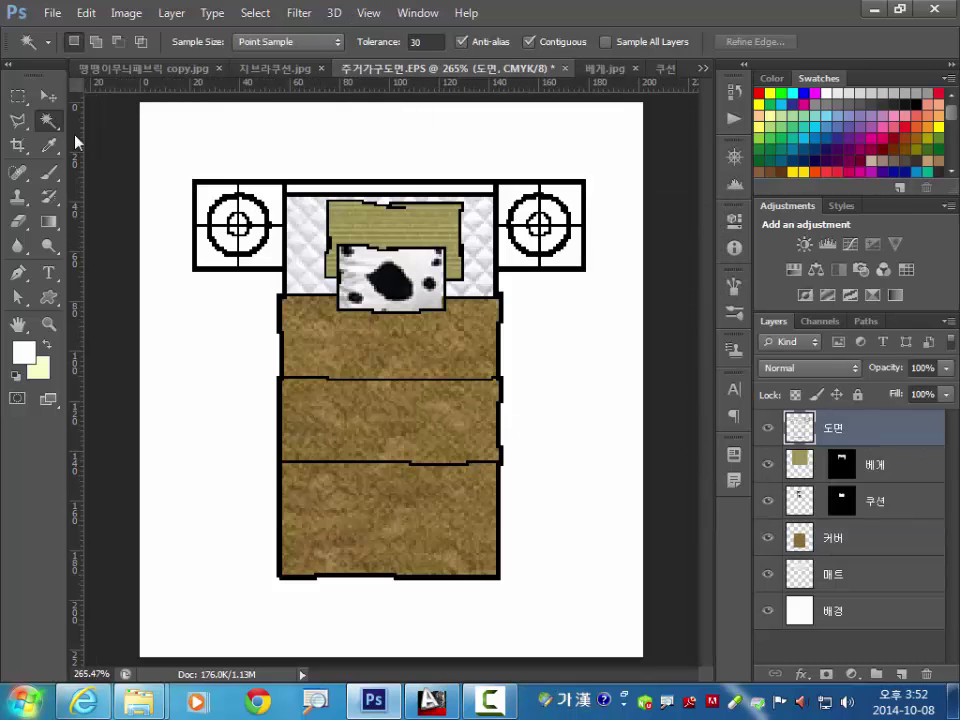
click(428, 400)
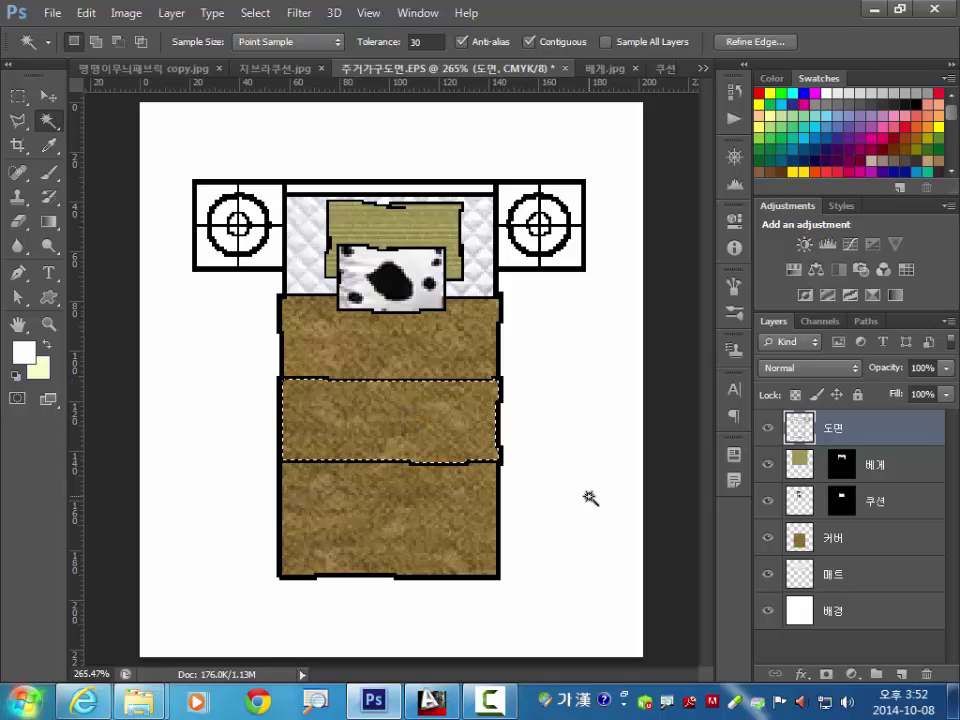
click(900, 675)
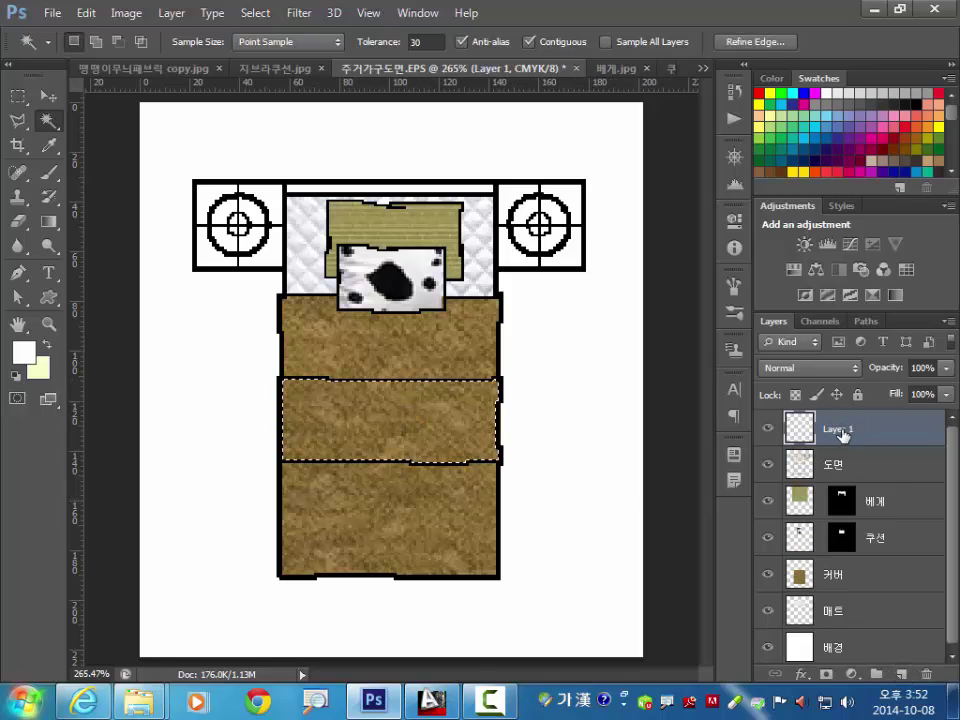
double_click(841, 429)
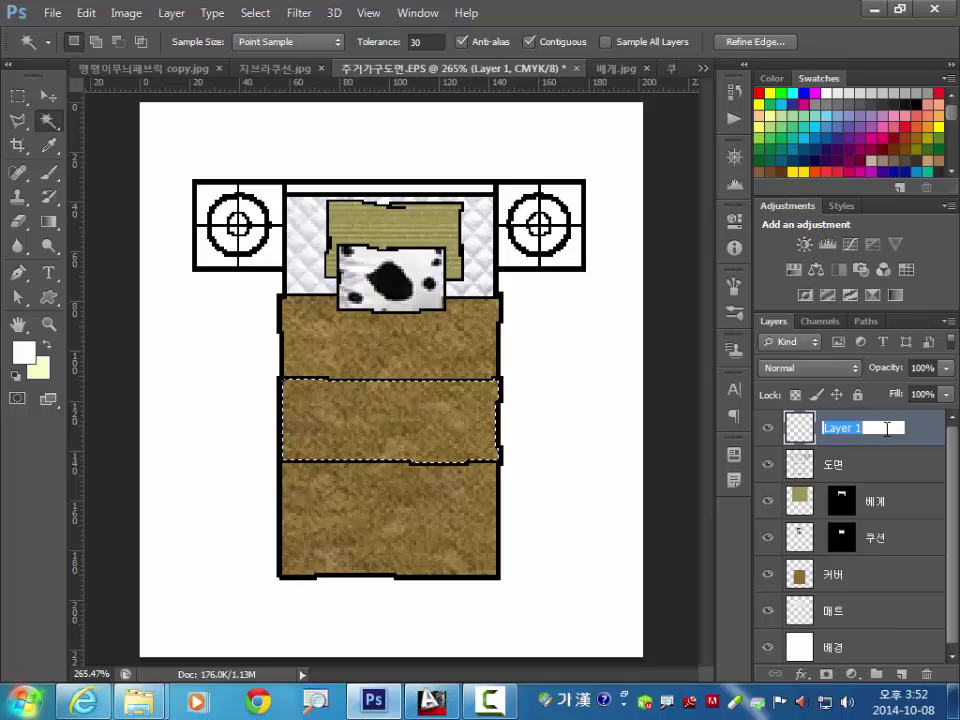
Rename the new layer from 커버 to 커버2
text(커버)
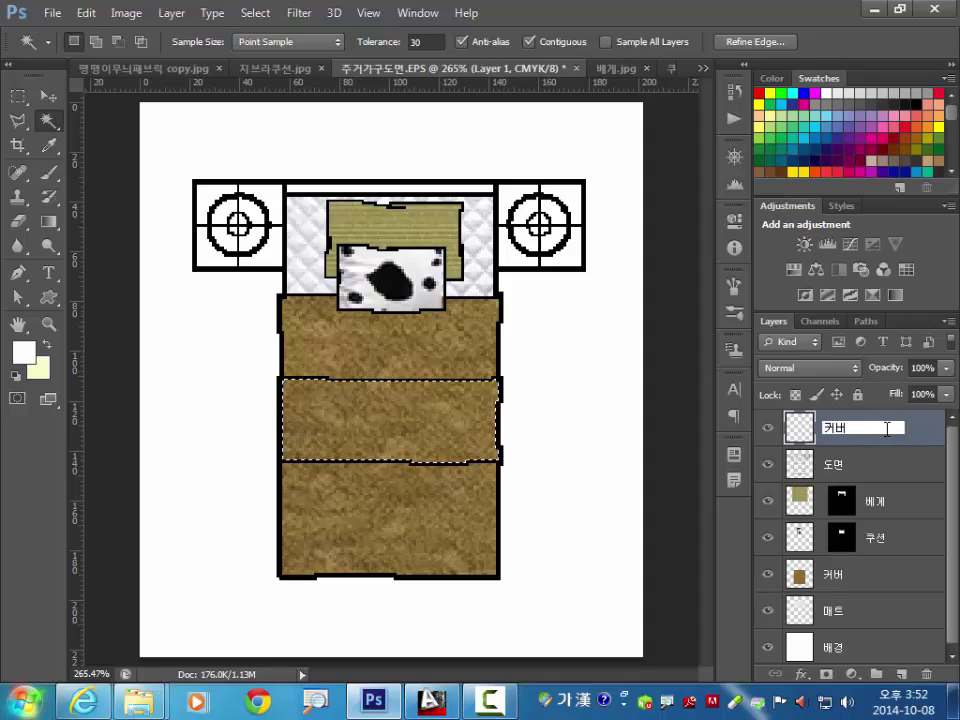
key(Return)
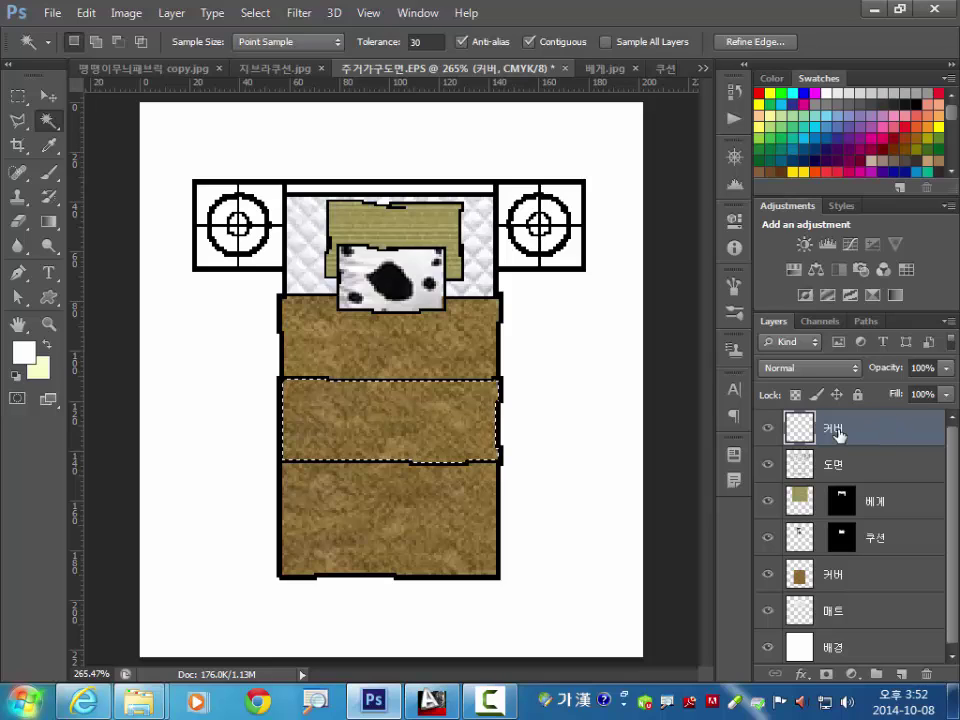
double_click(836, 430)
click(915, 432)
text(2)
key(Return)
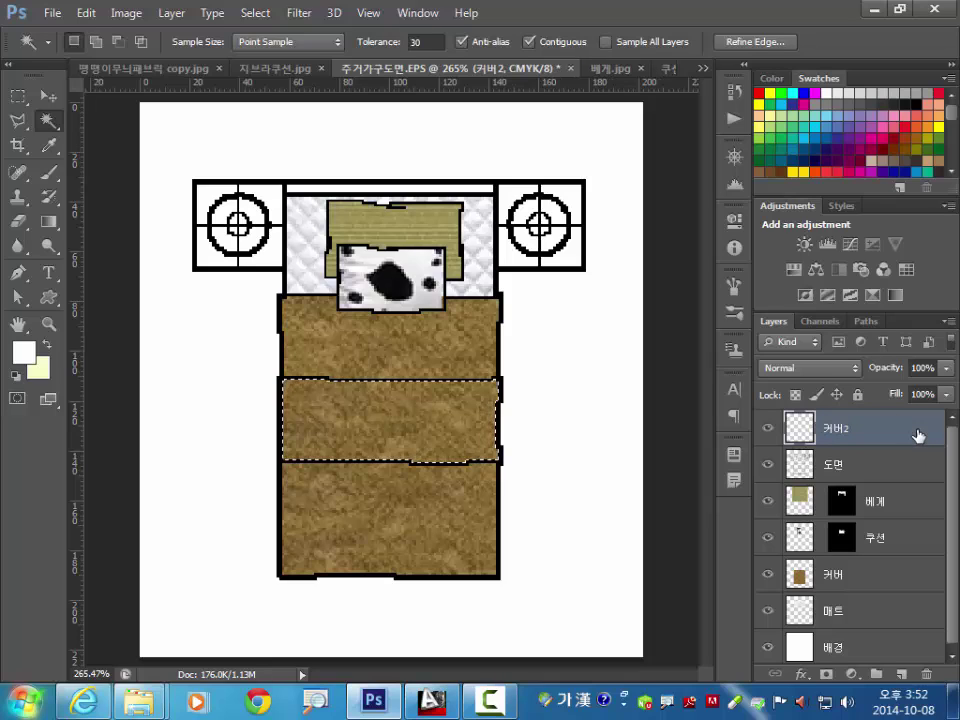
Fill the selected middle band with black using default colours, then deselect
click(16, 376)
key(alt+BackSpace)
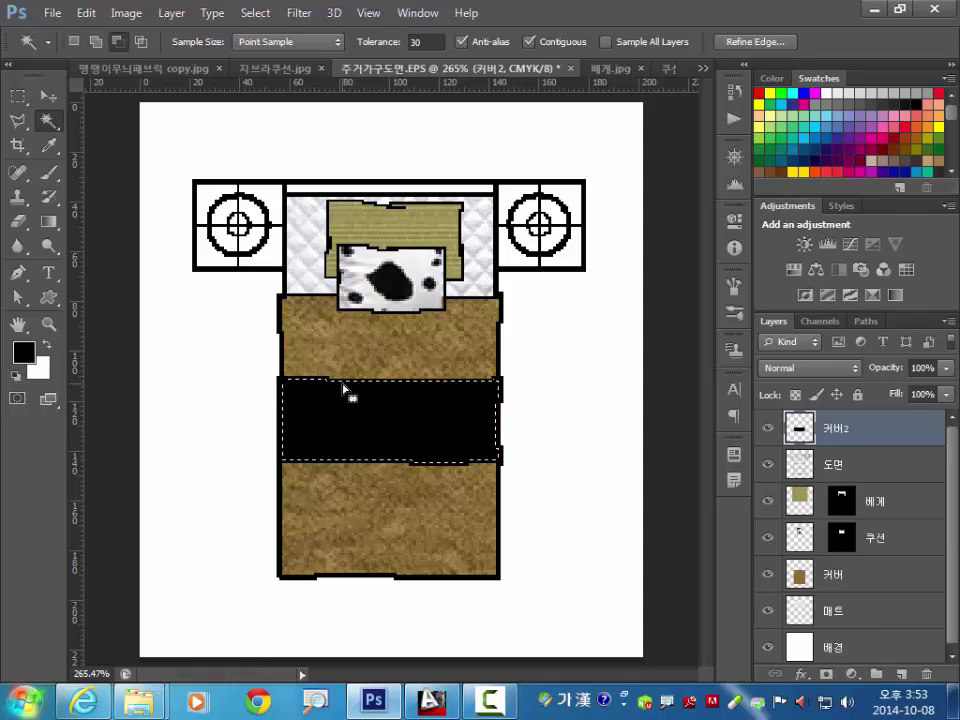
key(ctrl+d)
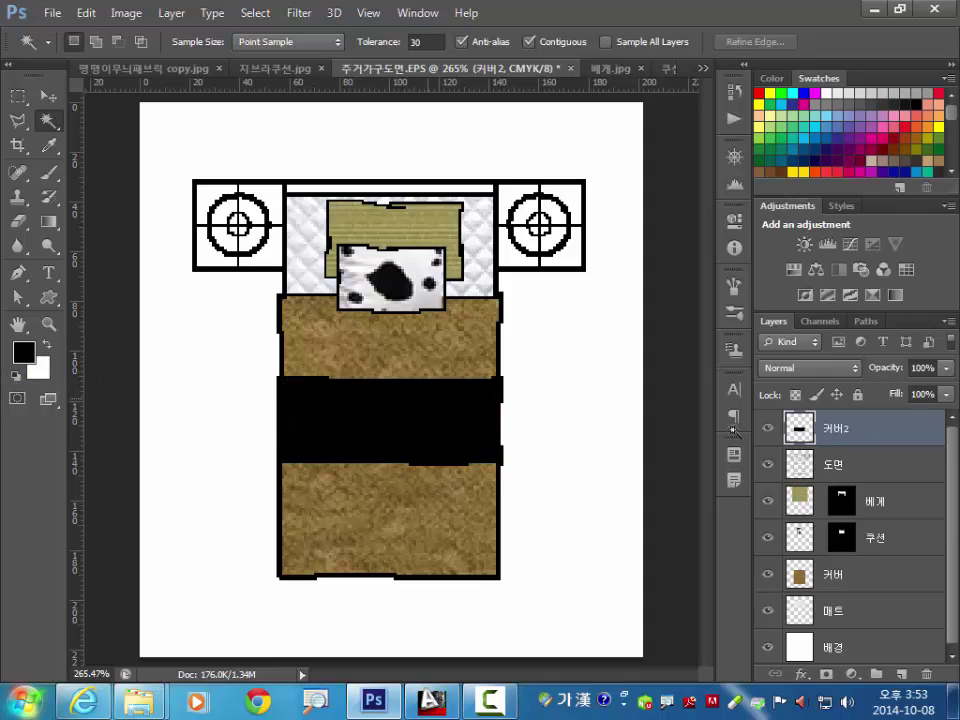
Give 커버2 a Pattern Overlay using the striped cushion pattern
double_click(884, 436)
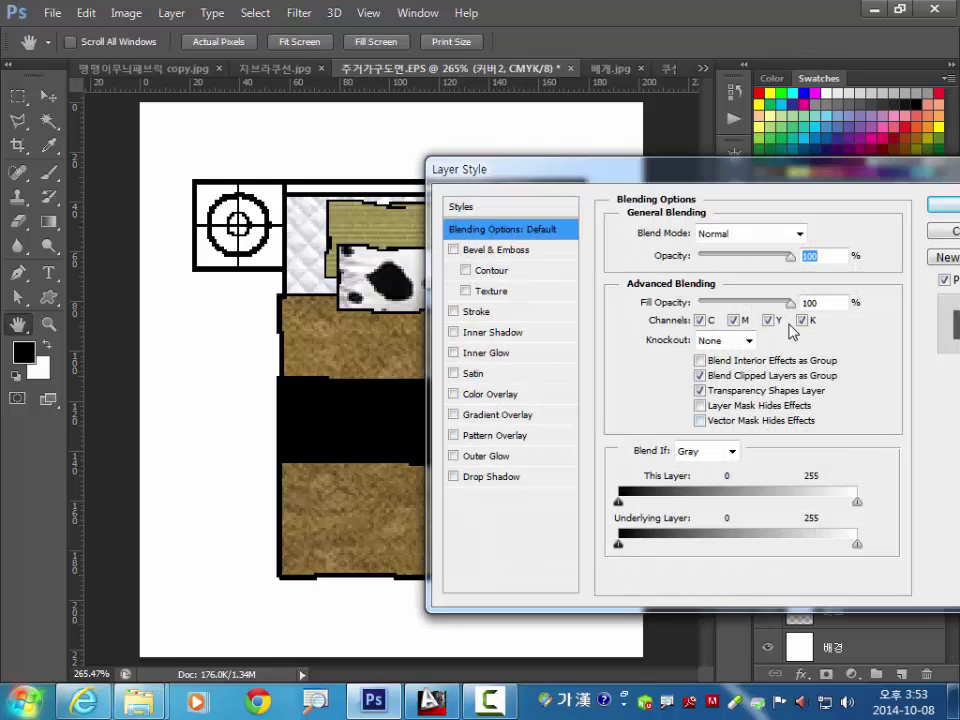
click(494, 435)
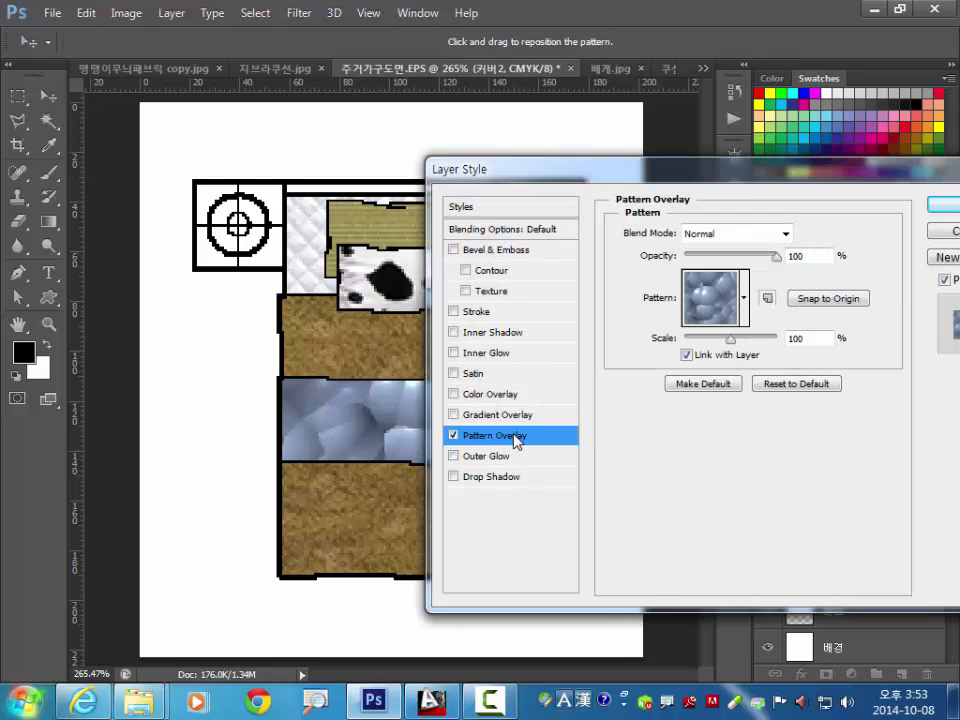
click(742, 298)
scroll(800, 590, down, 2)
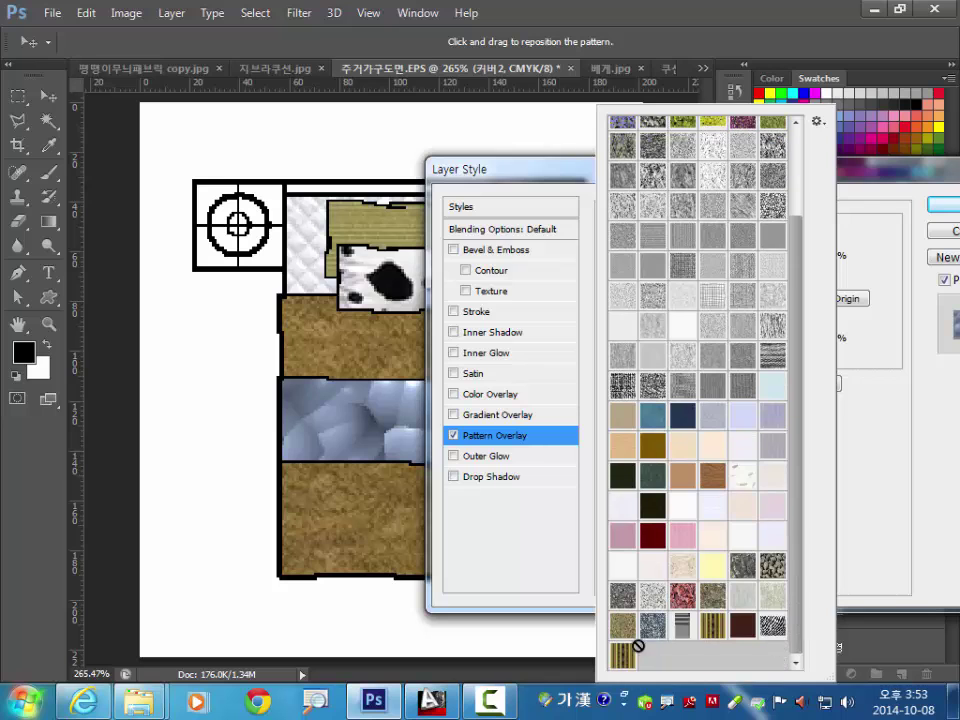
click(622, 652)
click(533, 512)
Set the pattern scale to 50%, align the stripes, apply, and move 커버2 beneath 도면
drag(662, 181, 639, 142)
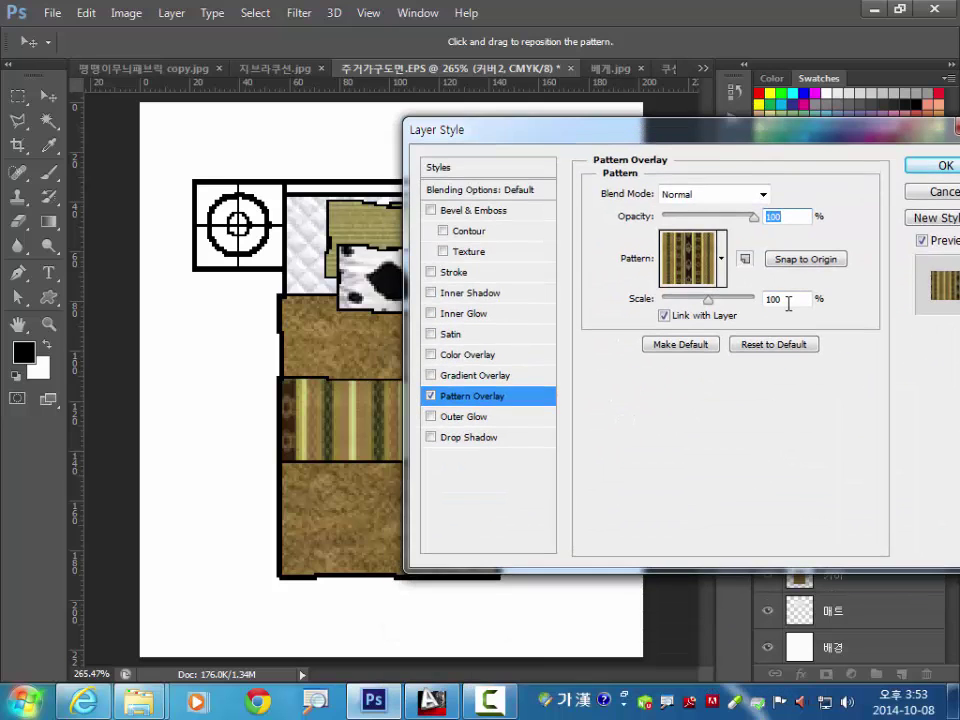
double_click(788, 301)
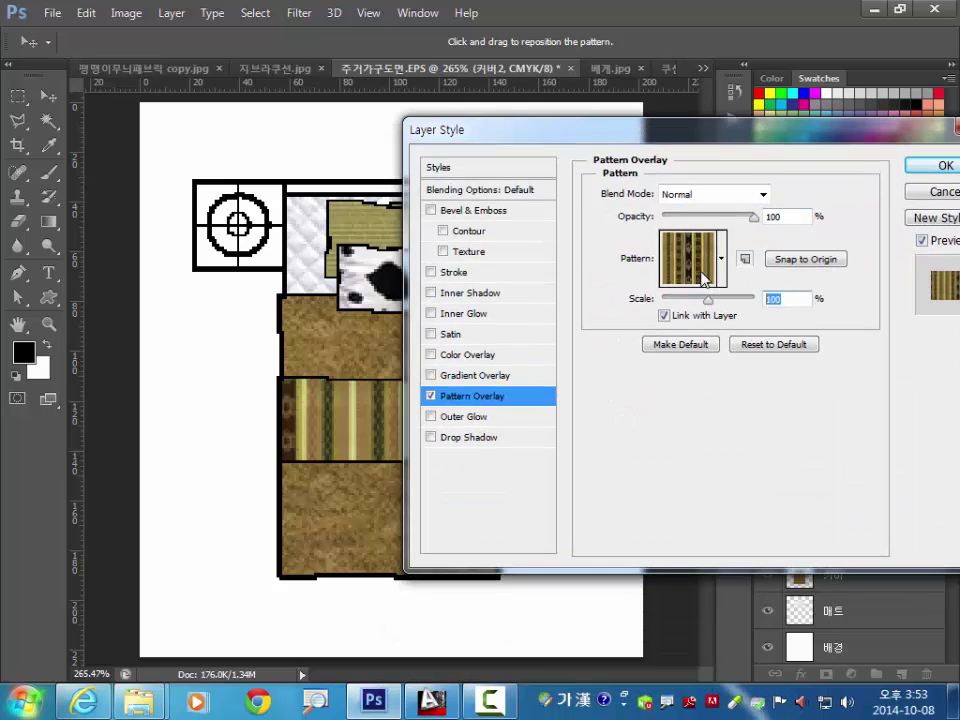
text(50)
drag(672, 137, 743, 463)
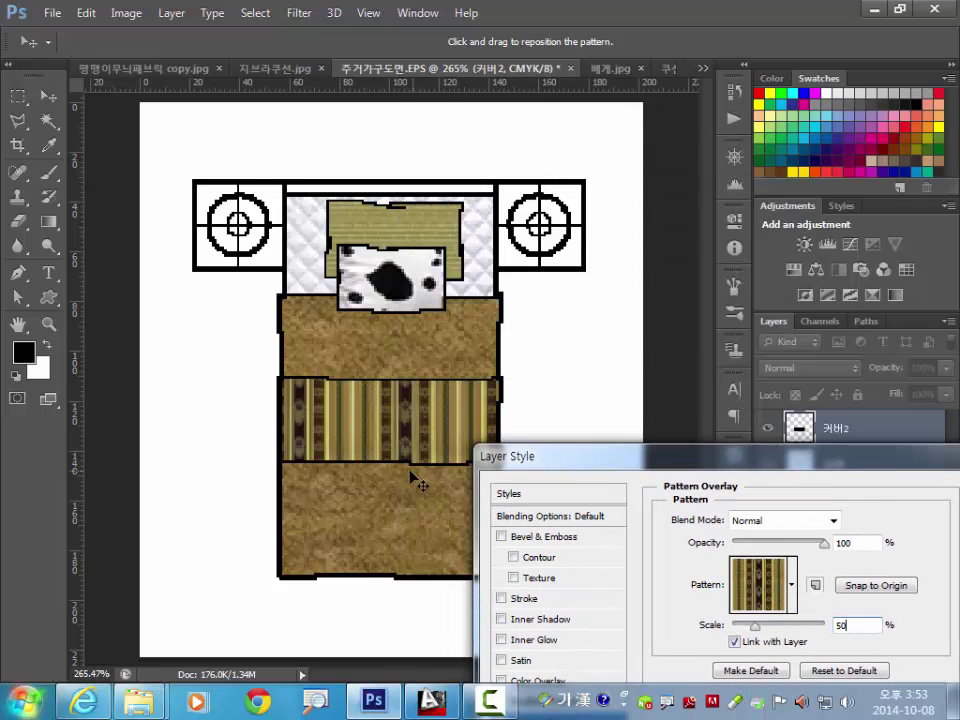
mouse_move(418, 478)
mouse_down()
mouse_move(447, 430)
mouse_move(437, 430)
mouse_up()
drag(889, 456, 752, 345)
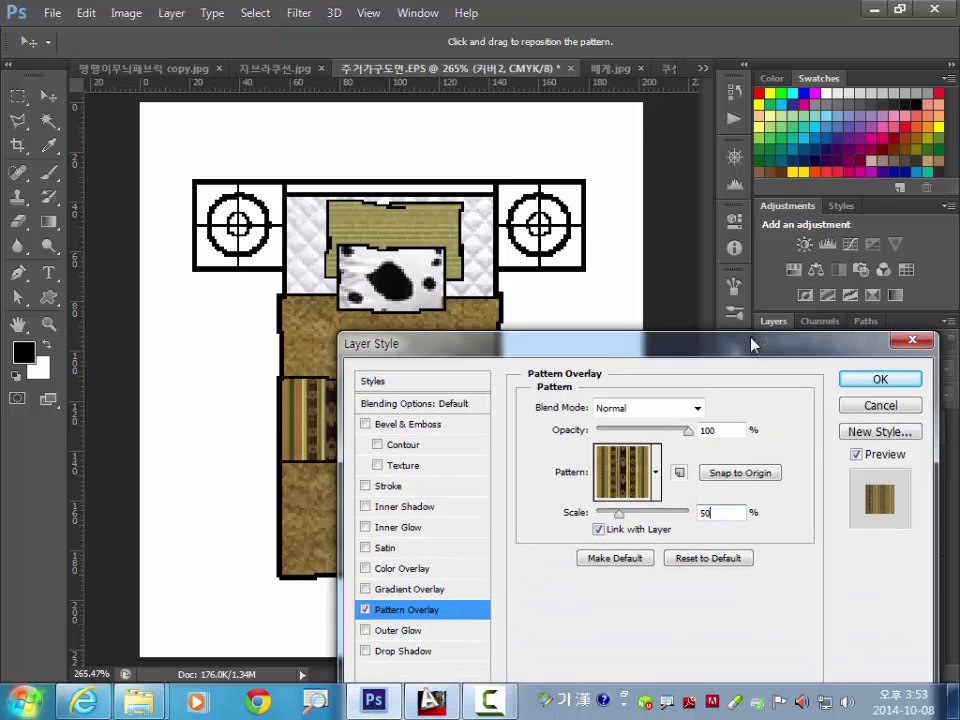
click(858, 383)
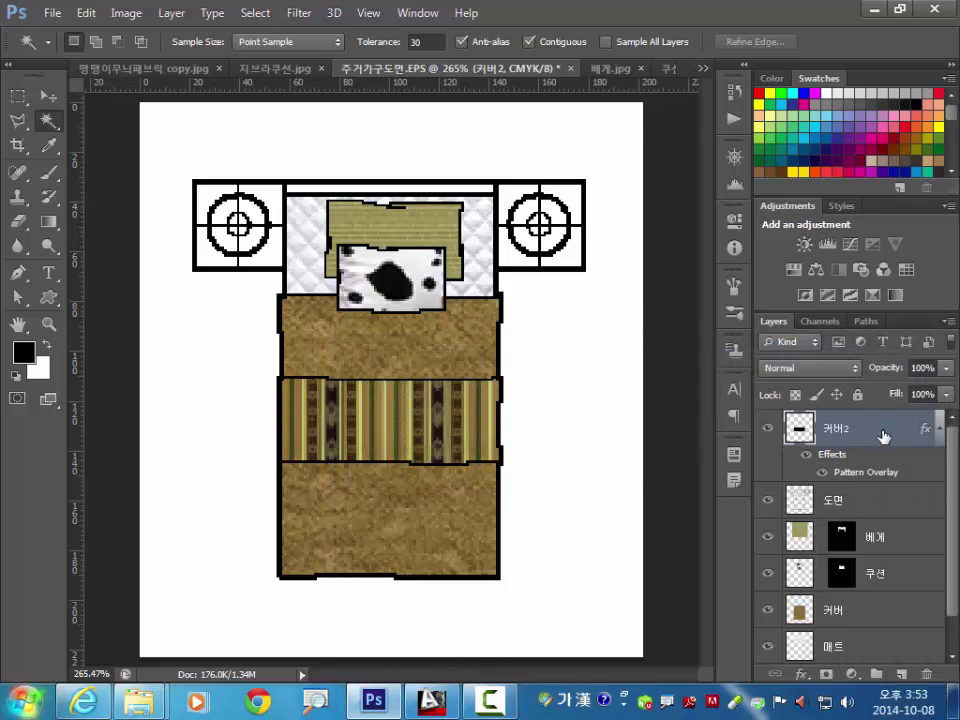
drag(883, 436, 864, 522)
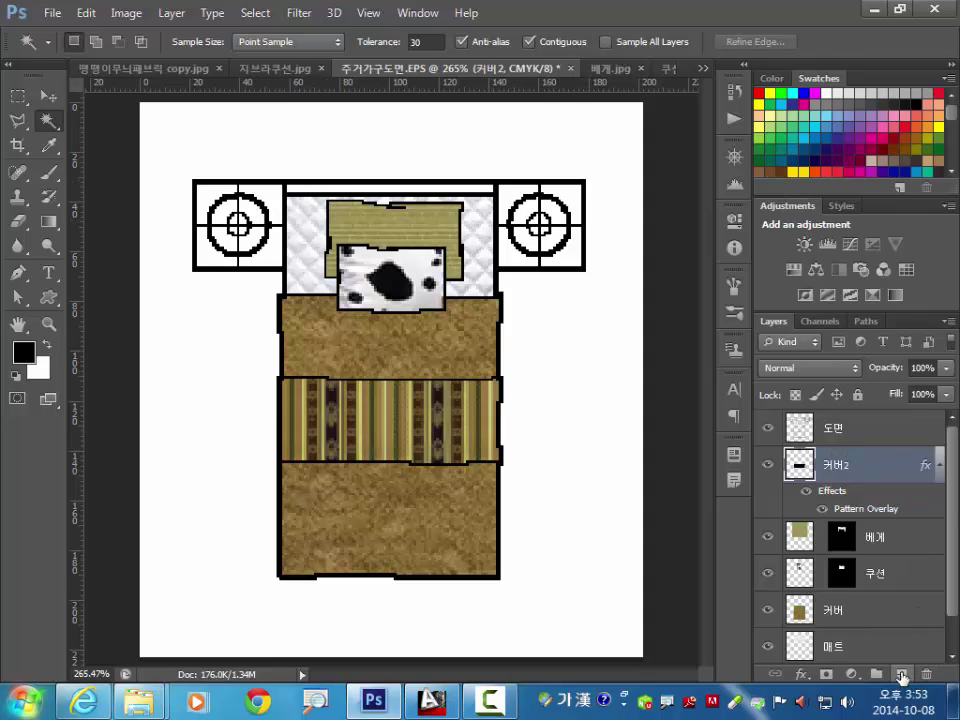
On a new layer, select the nightstand and headboard rectangles and fill them black
click(922, 674)
click(18, 95)
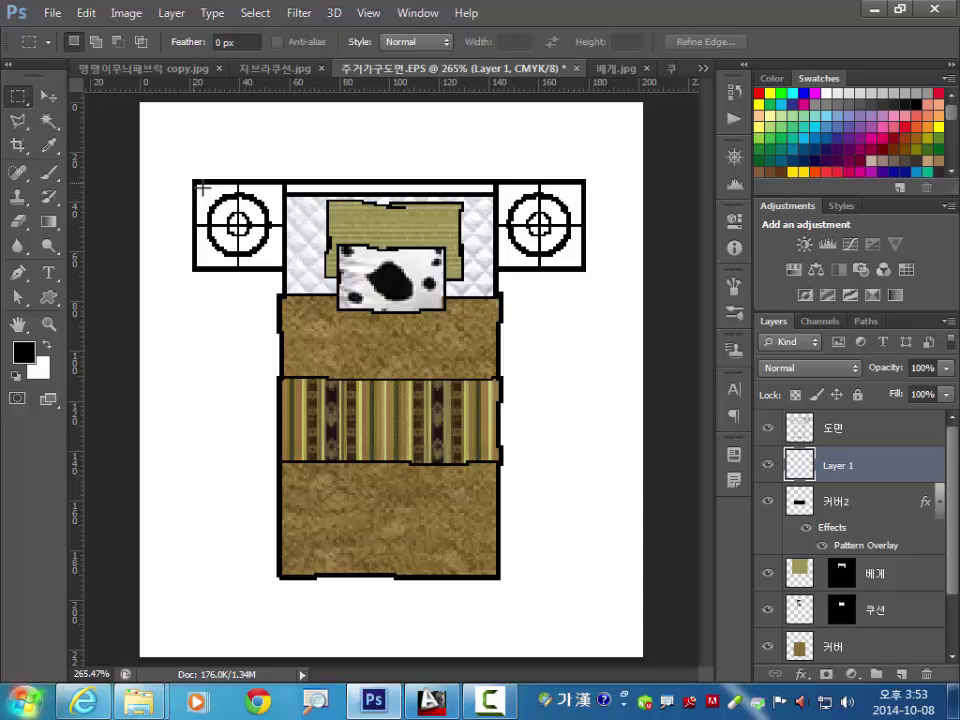
drag(193, 181, 285, 270)
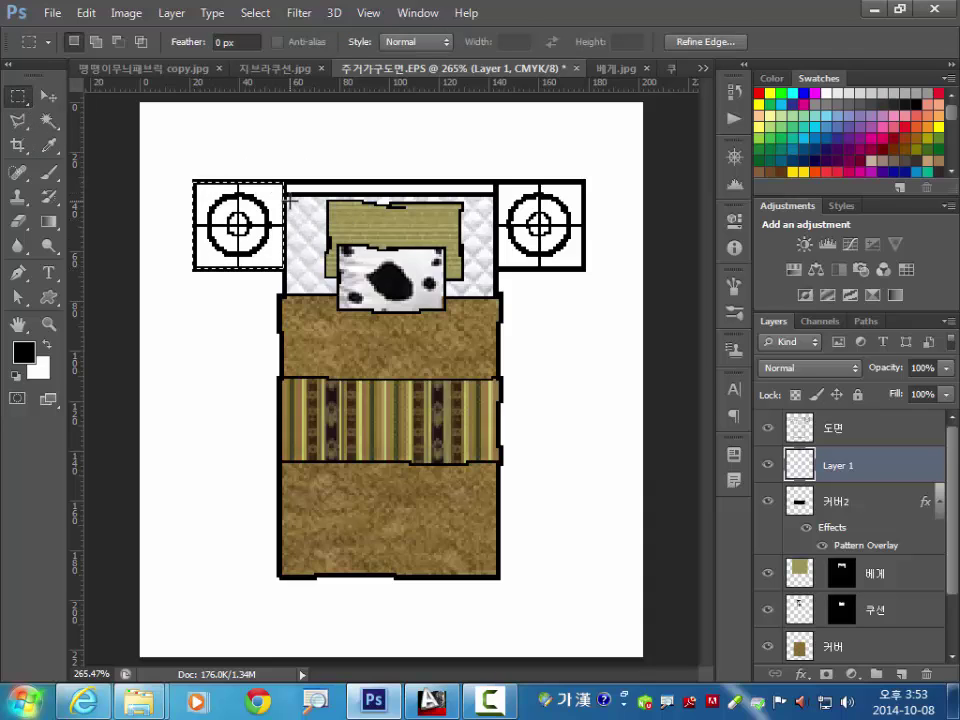
mouse_move(286, 182)
mouse_down()
mouse_move(372, 204)
mouse_move(500, 192)
mouse_move(585, 271)
mouse_up()
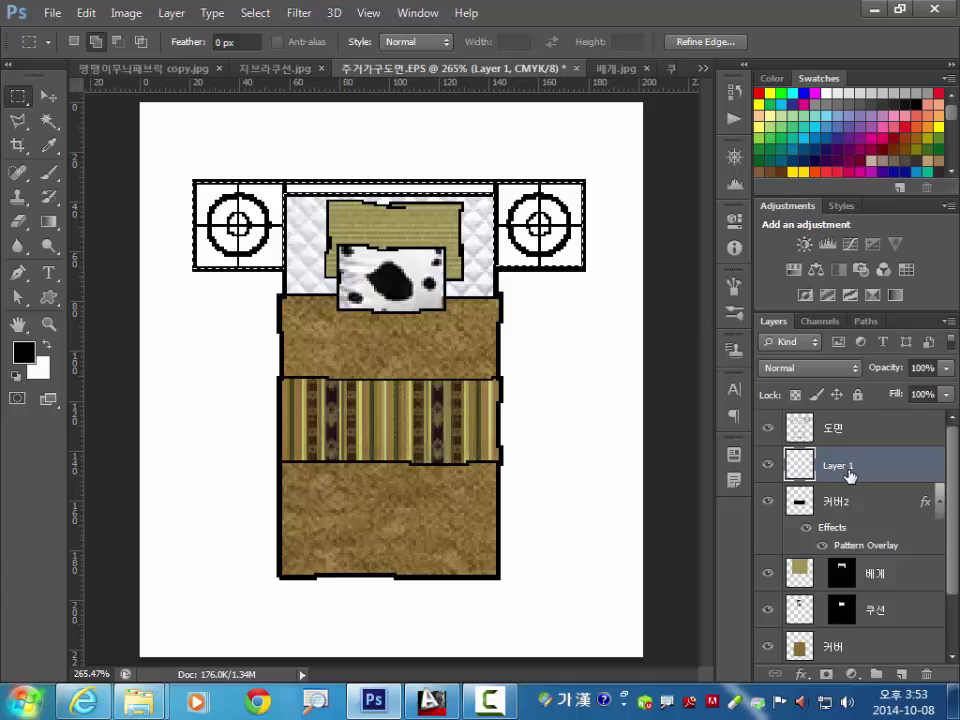
key(alt+BackSpace)
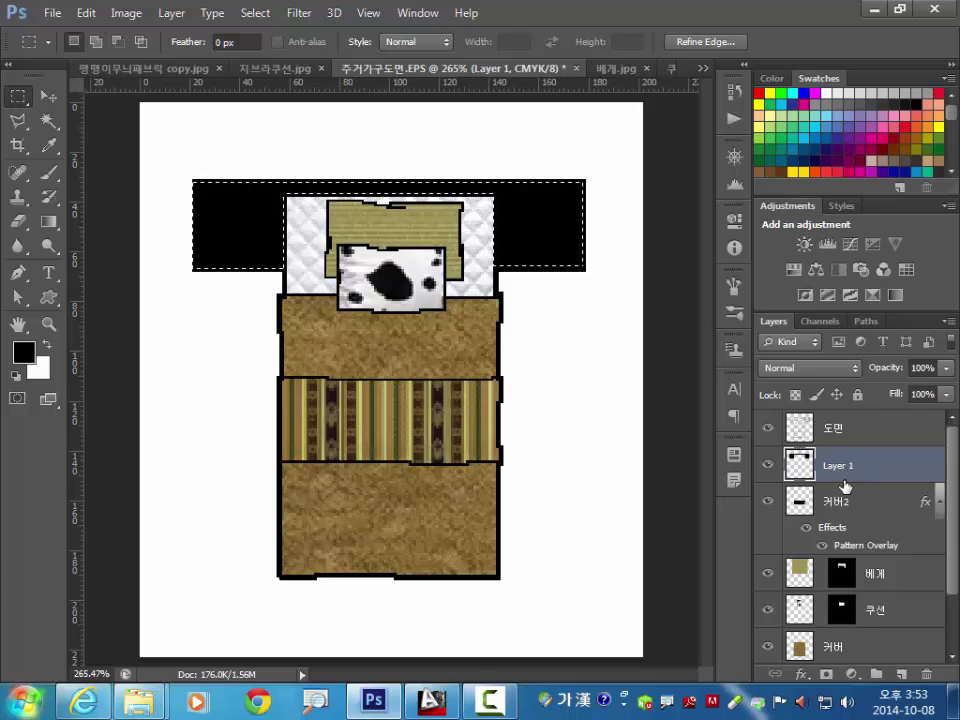
Rename the black-filled layer 시트 and clear the selection
double_click(836, 465)
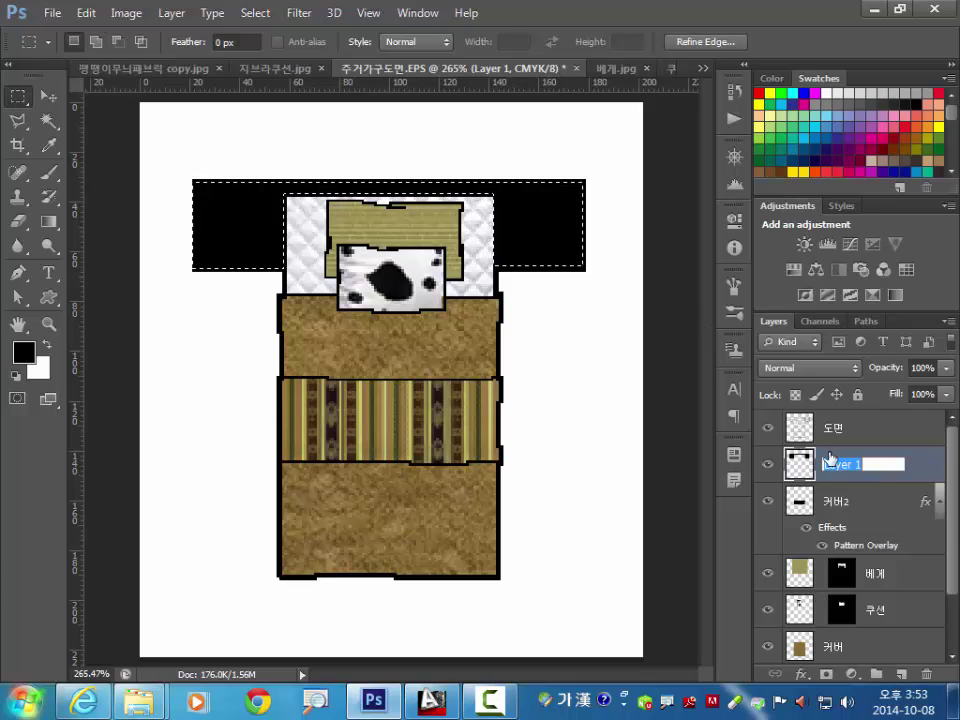
text(ㅅㅓㄹ)
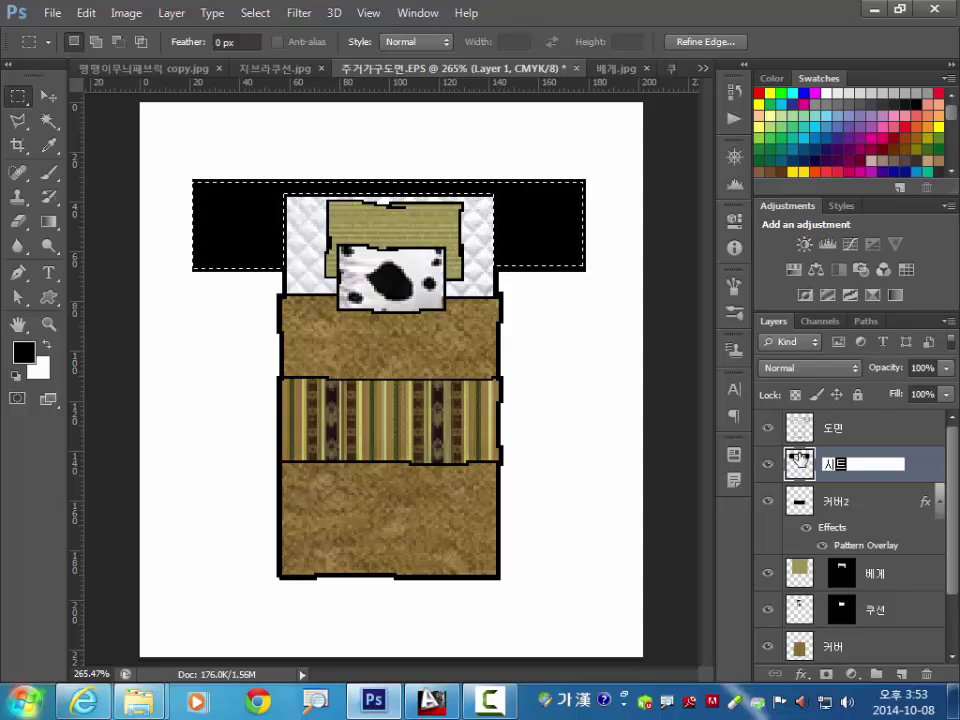
key(Return)
key(ctrl+d)
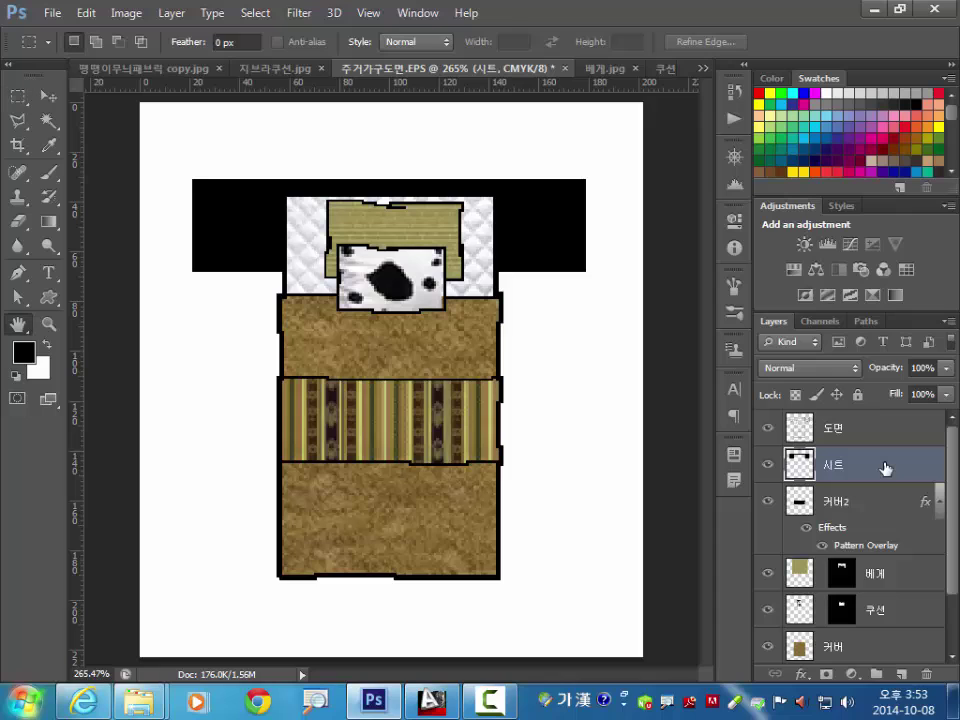
double_click(885, 465)
Apply a dark brown wood Pattern Overlay to the 시트 nightstands
drag(460, 347, 497, 98)
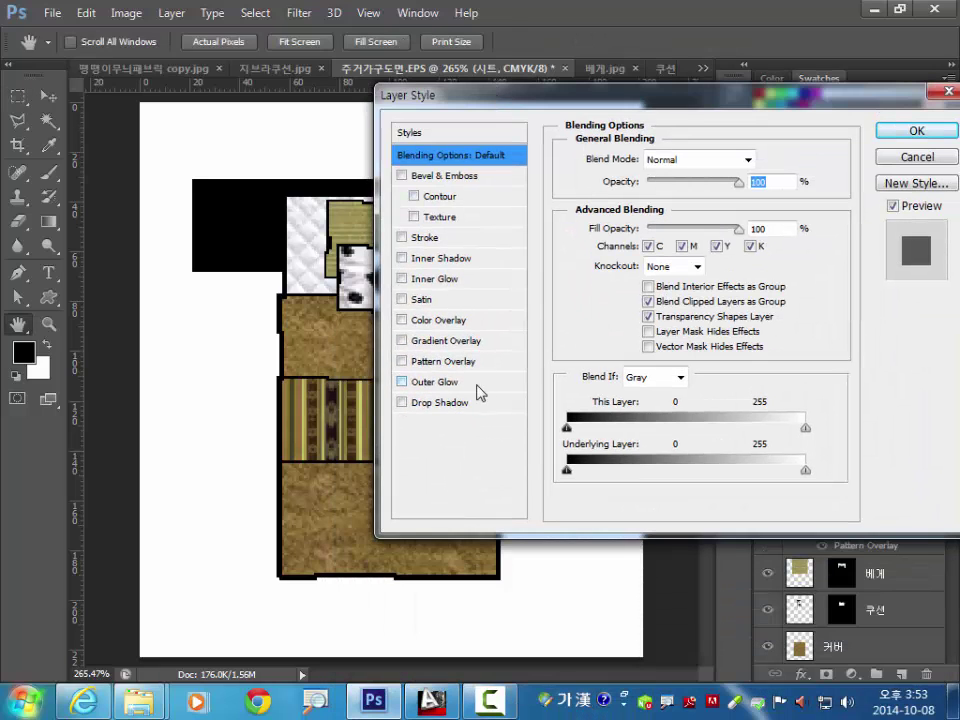
click(445, 362)
click(666, 218)
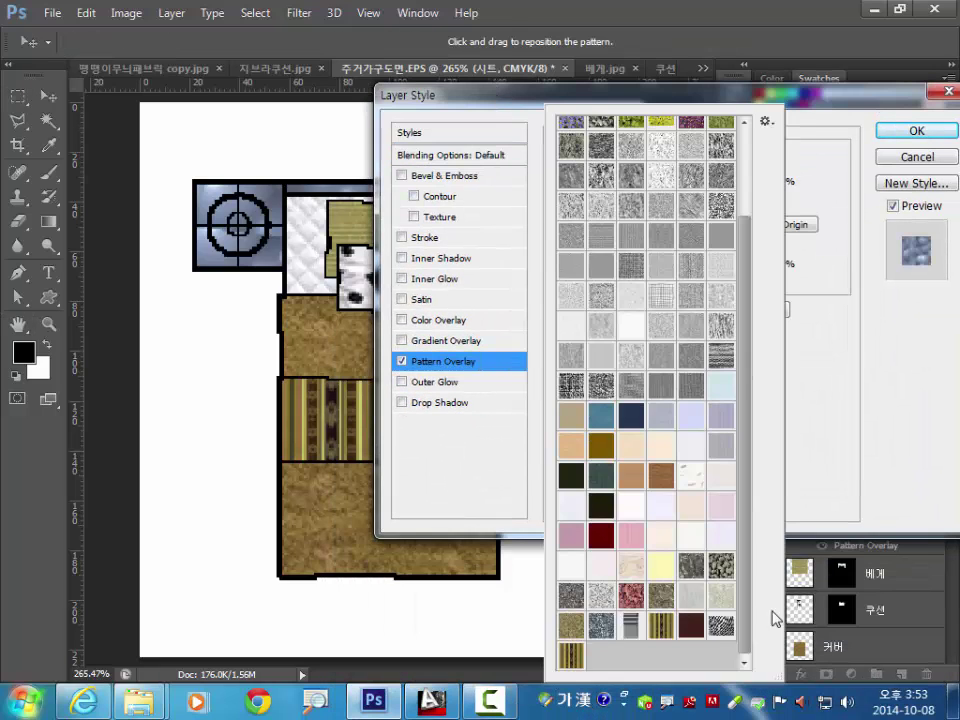
click(690, 630)
click(692, 628)
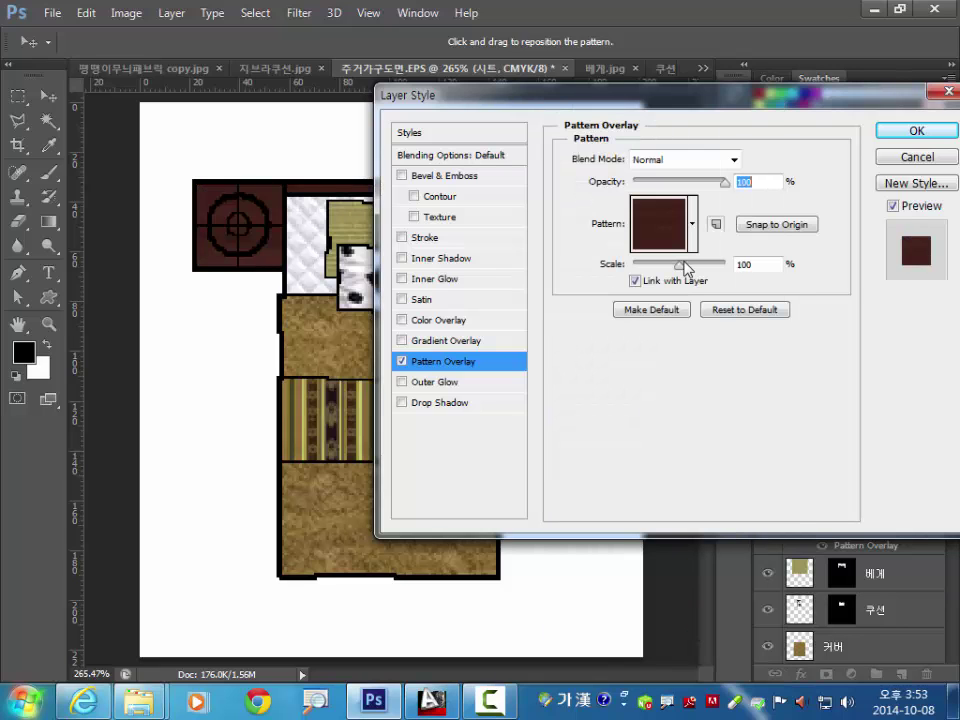
click(896, 132)
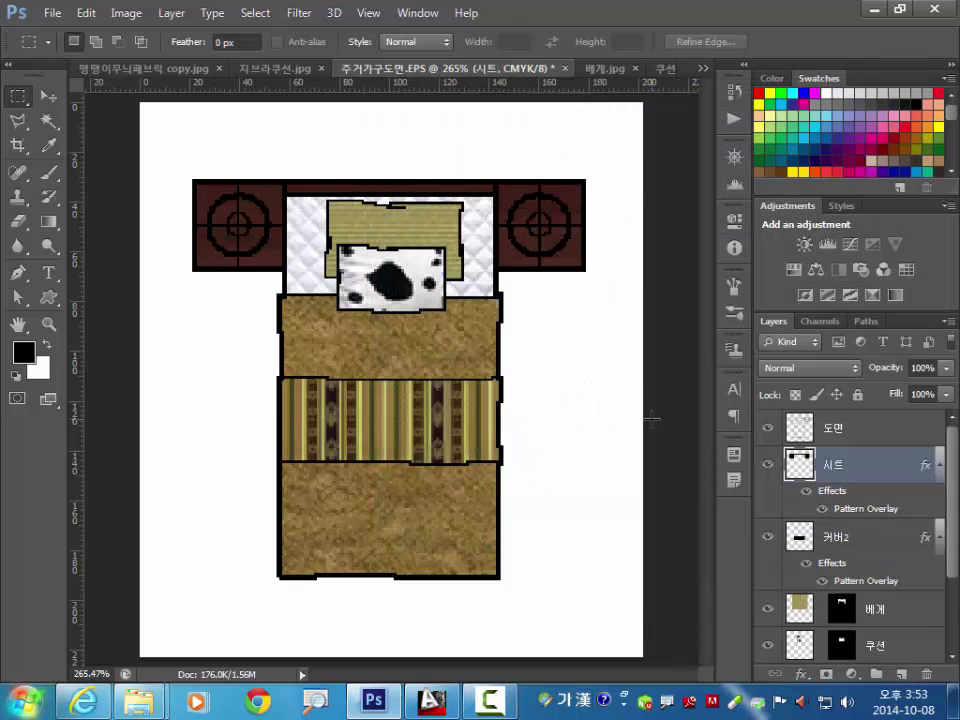
Collapse the 시트 and 커버2 effects lists and add a new empty layer
click(941, 466)
click(938, 503)
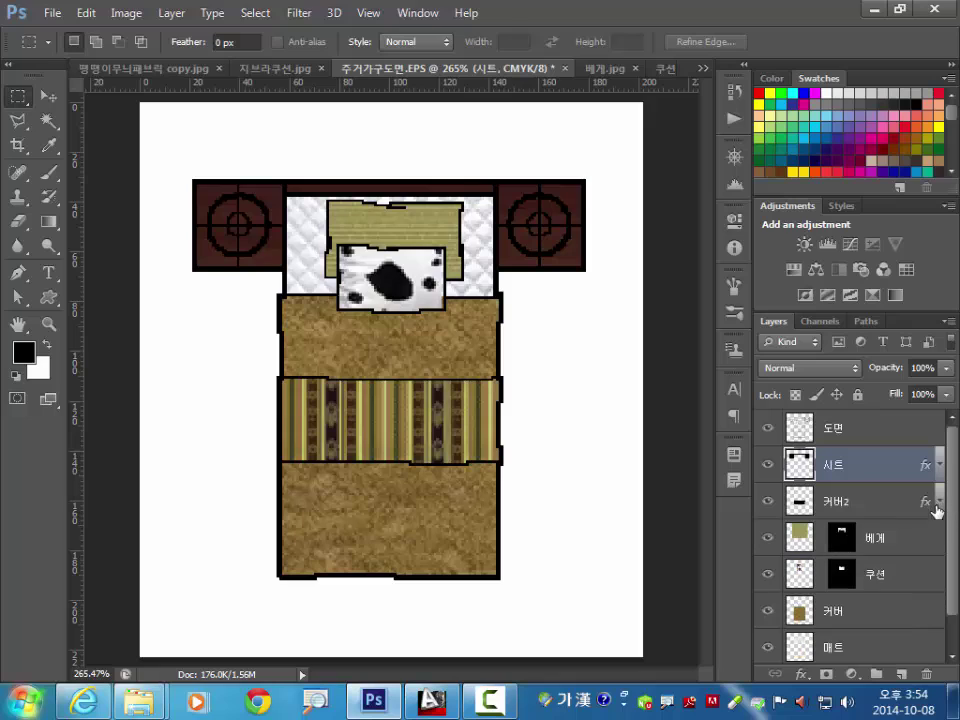
click(902, 676)
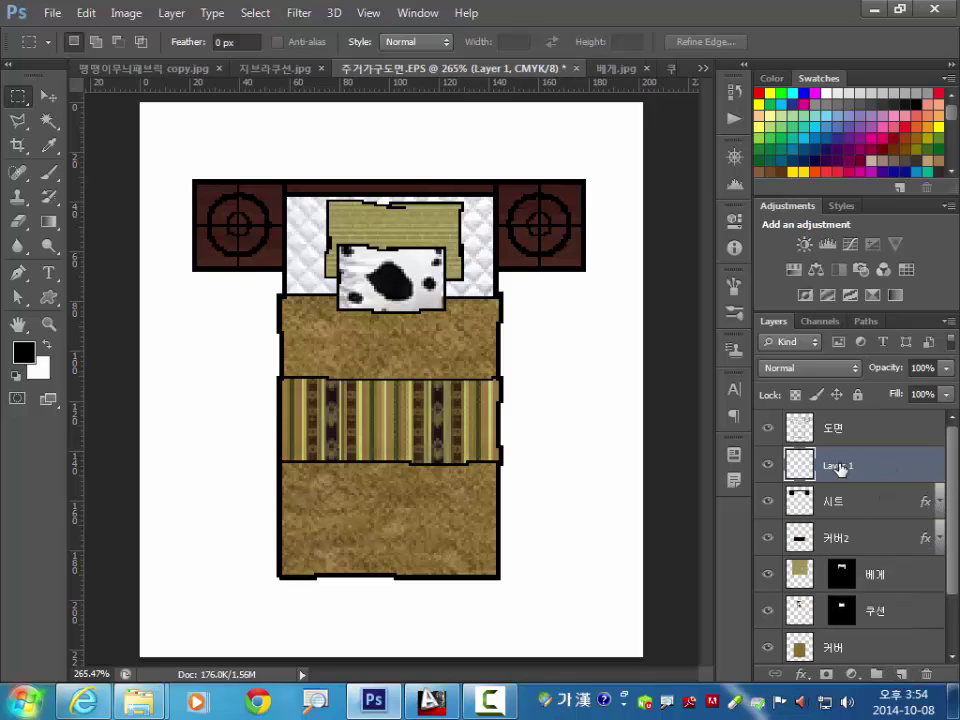
Rename the new layer 빛 and set the foreground colour to cream #fdf6d6
double_click(838, 466)
text(ㅂ)
key(Return)
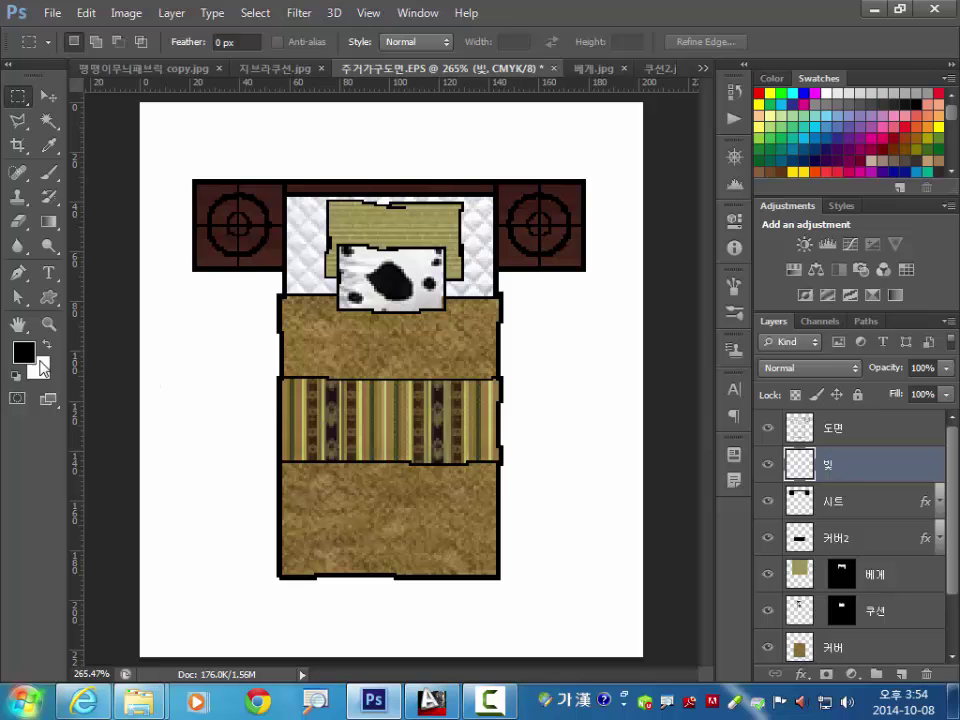
click(28, 352)
click(558, 404)
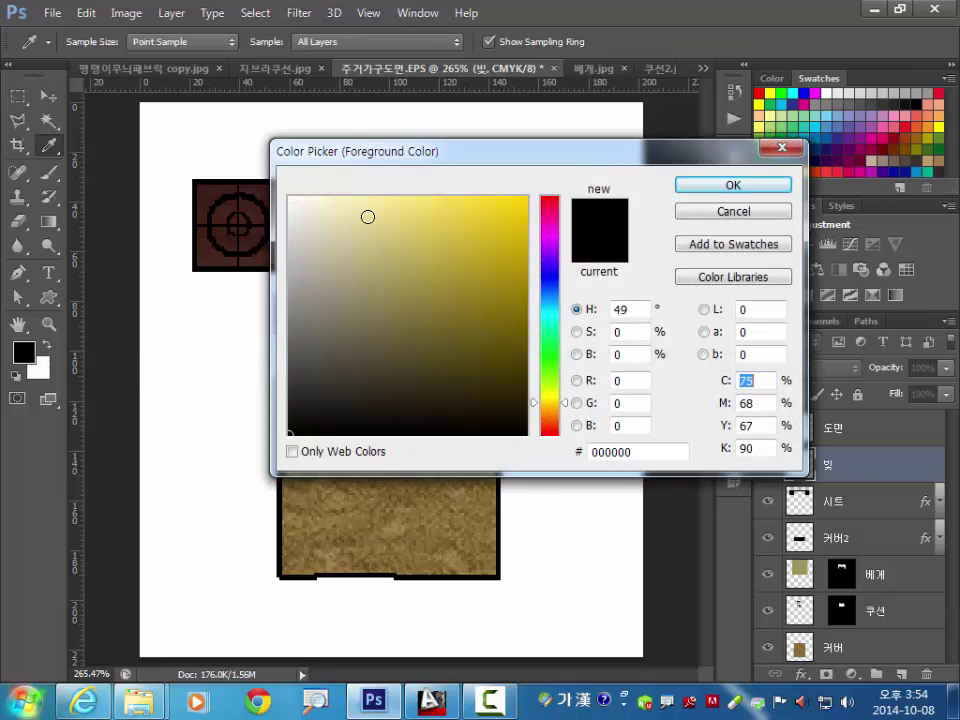
click(342, 203)
click(323, 197)
click(720, 185)
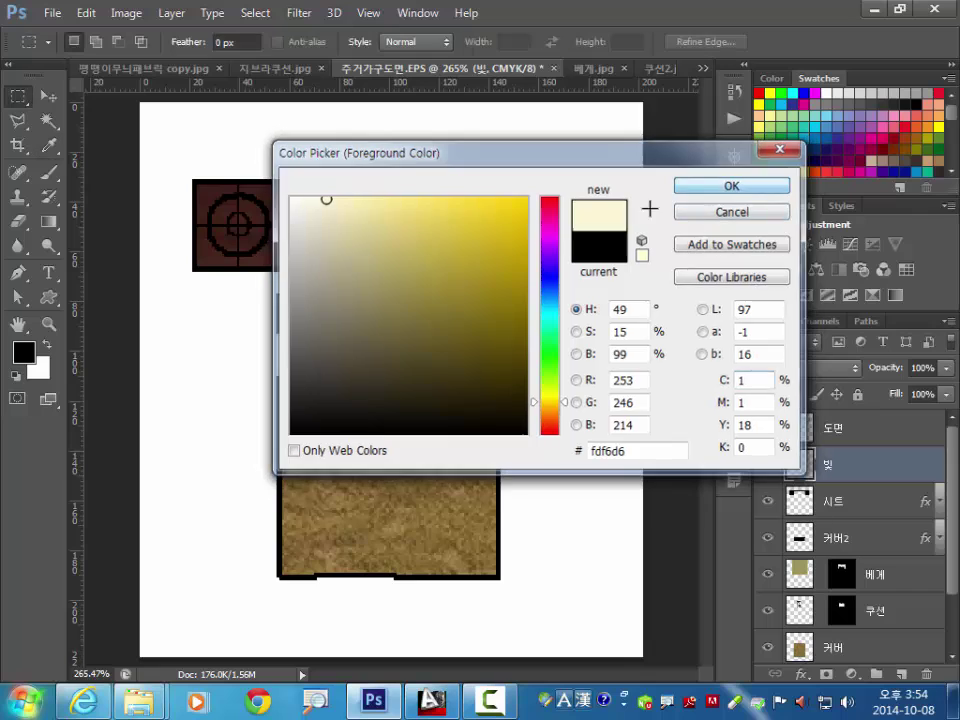
Paint cream glow circles on both nightstand lamps with a 25 px hard round brush, then switch to white
click(52, 176)
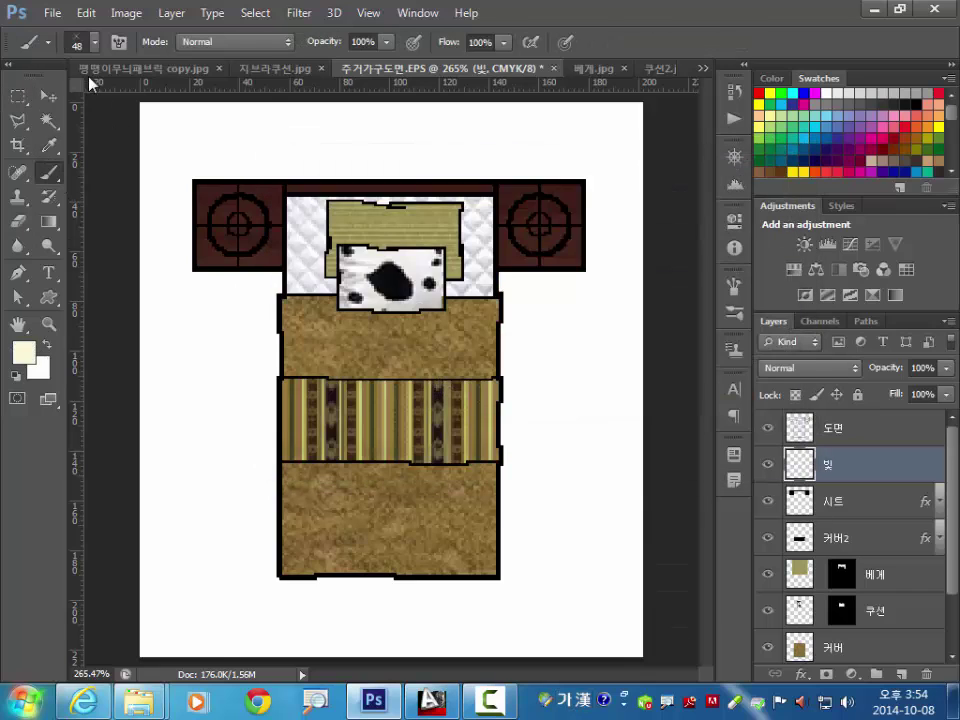
click(72, 40)
drag(228, 312, 229, 176)
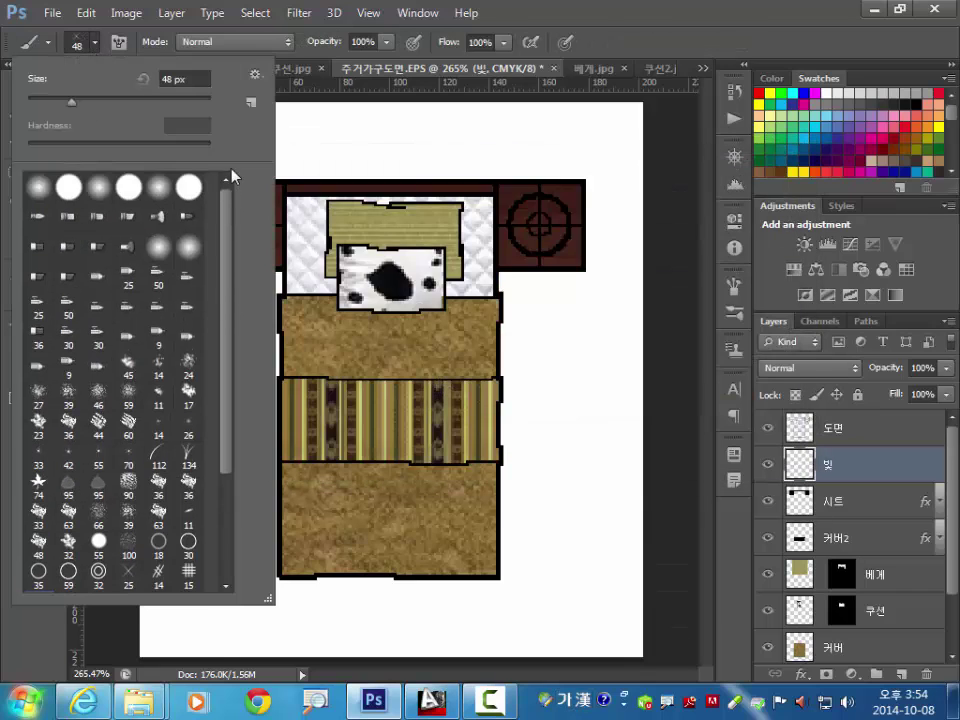
click(70, 188)
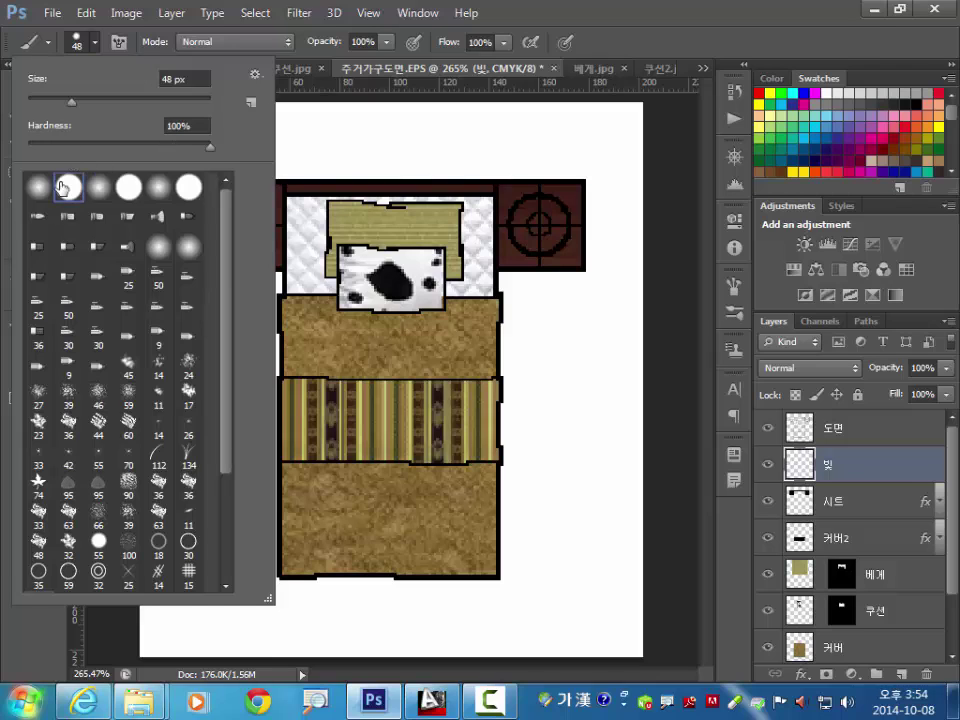
key(Return)
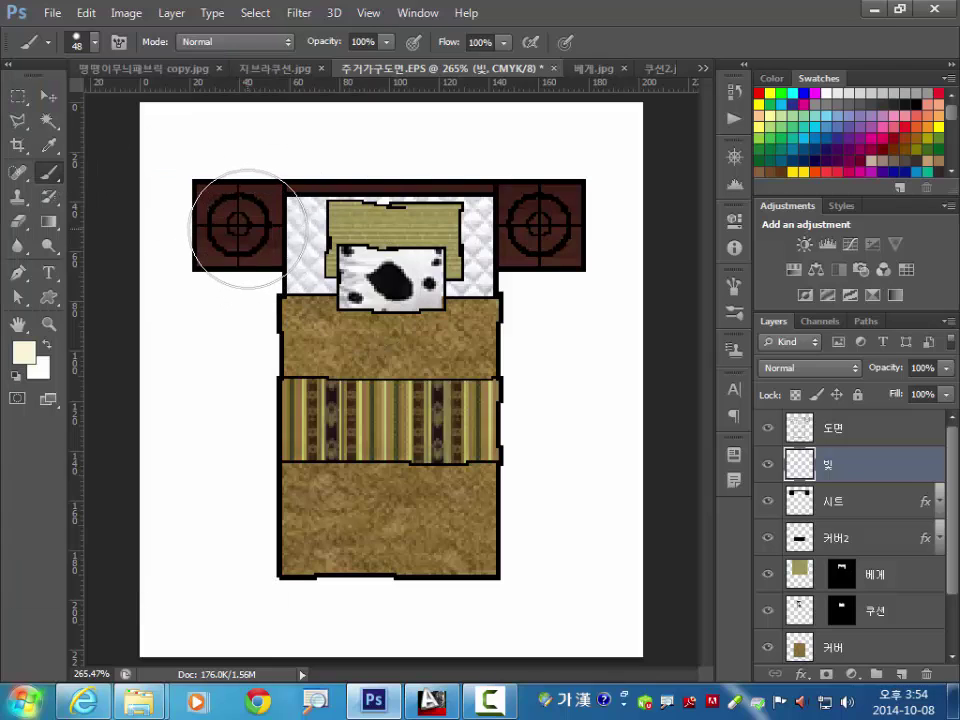
key(bracketleft)
click(238, 227)
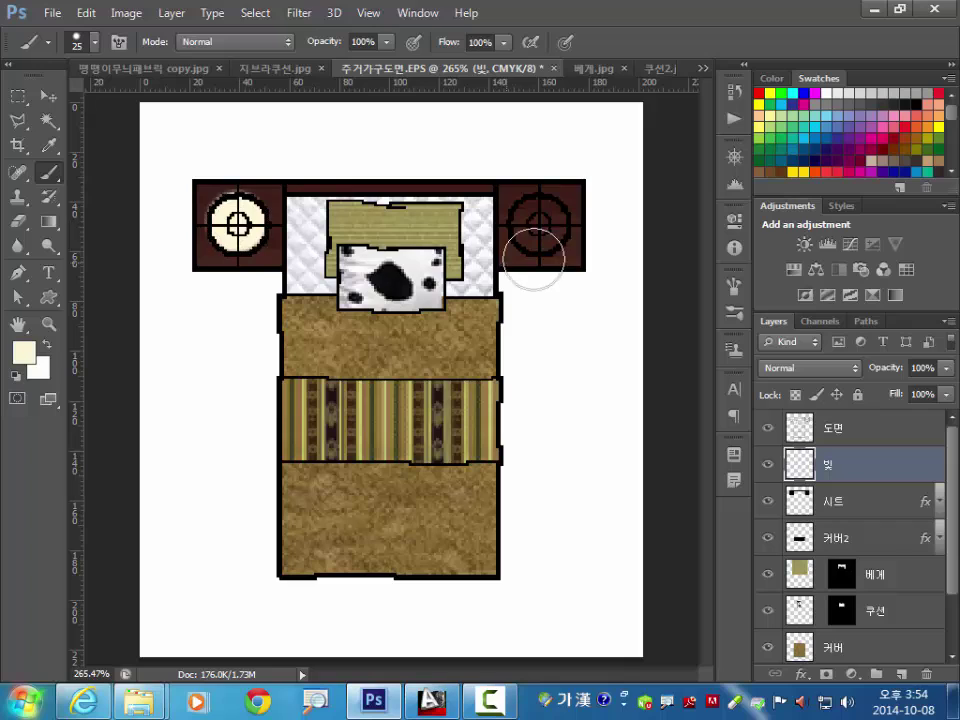
click(538, 227)
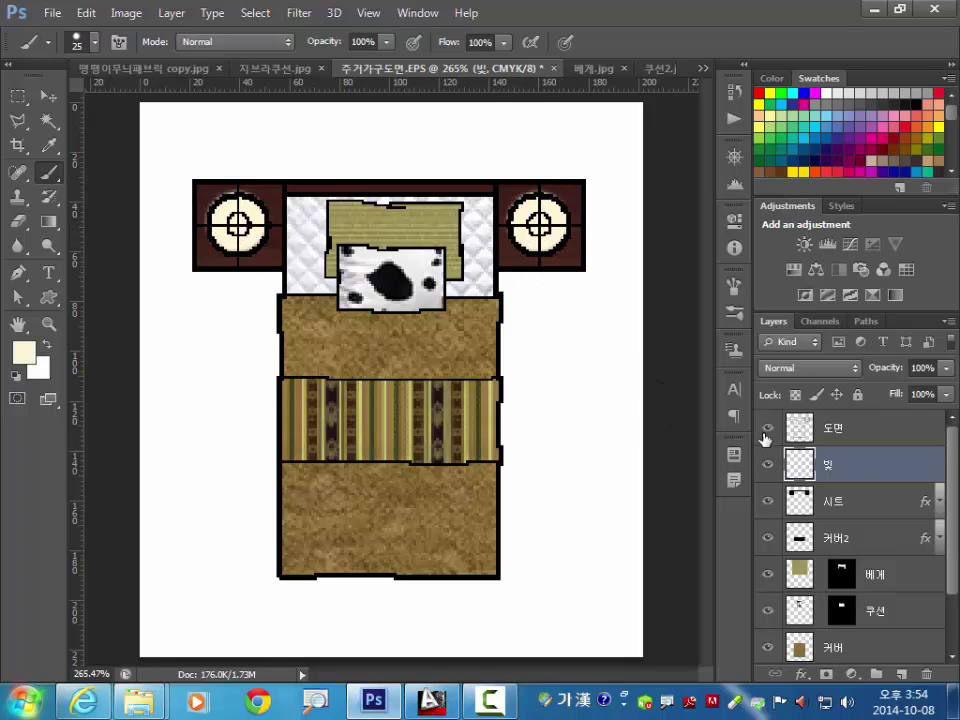
click(45, 346)
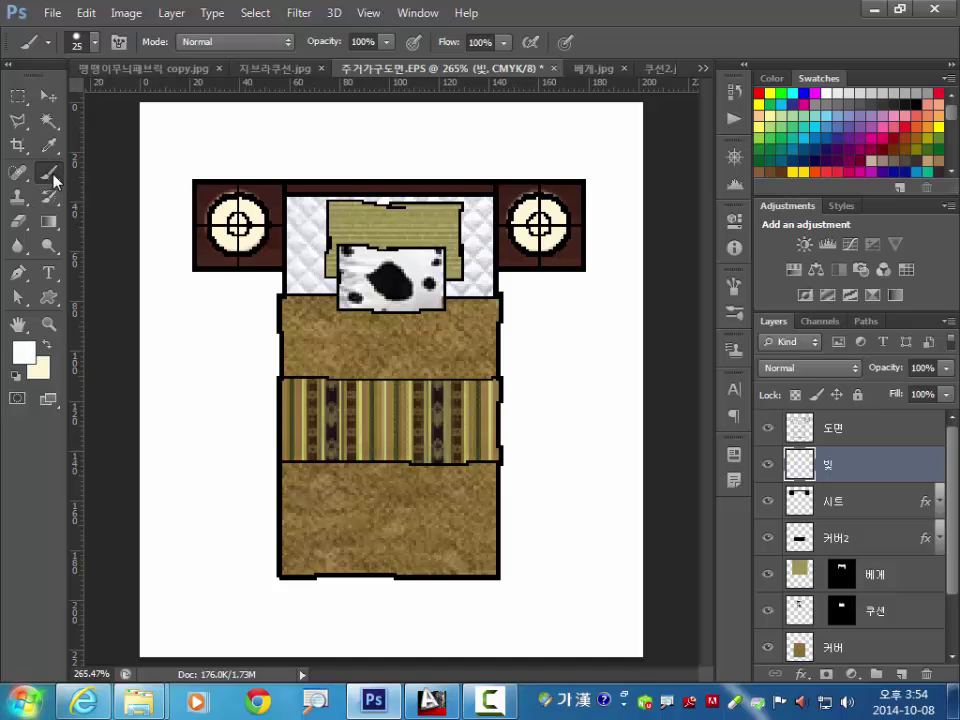
Stamp 48 px cross-shaped sparkles over the left and right nightstand lamps
click(96, 44)
click(255, 74)
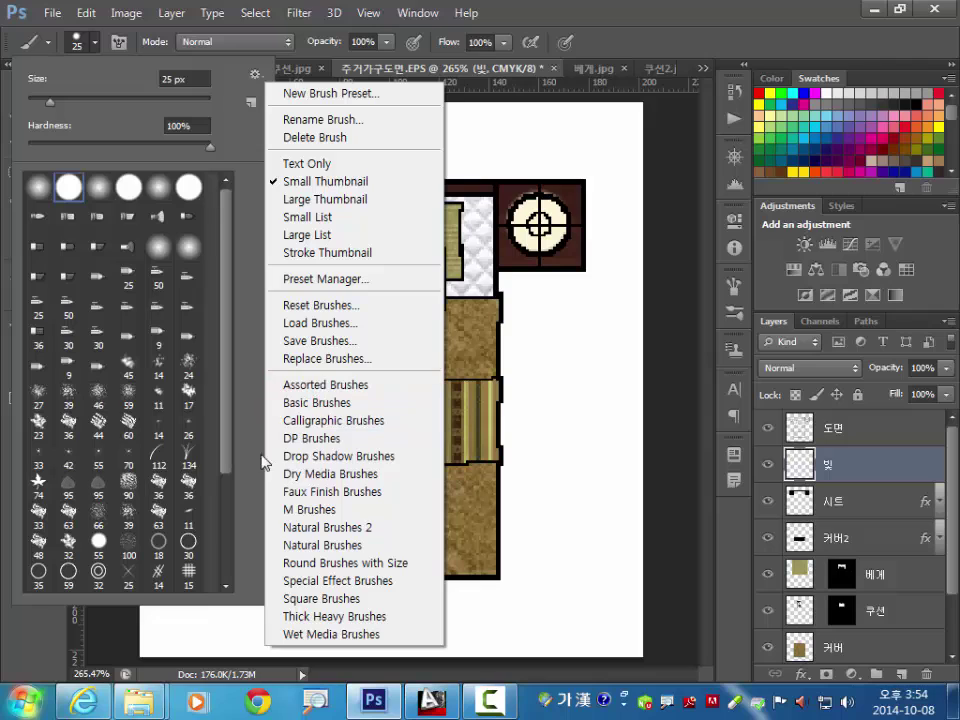
click(228, 463)
drag(231, 495, 223, 550)
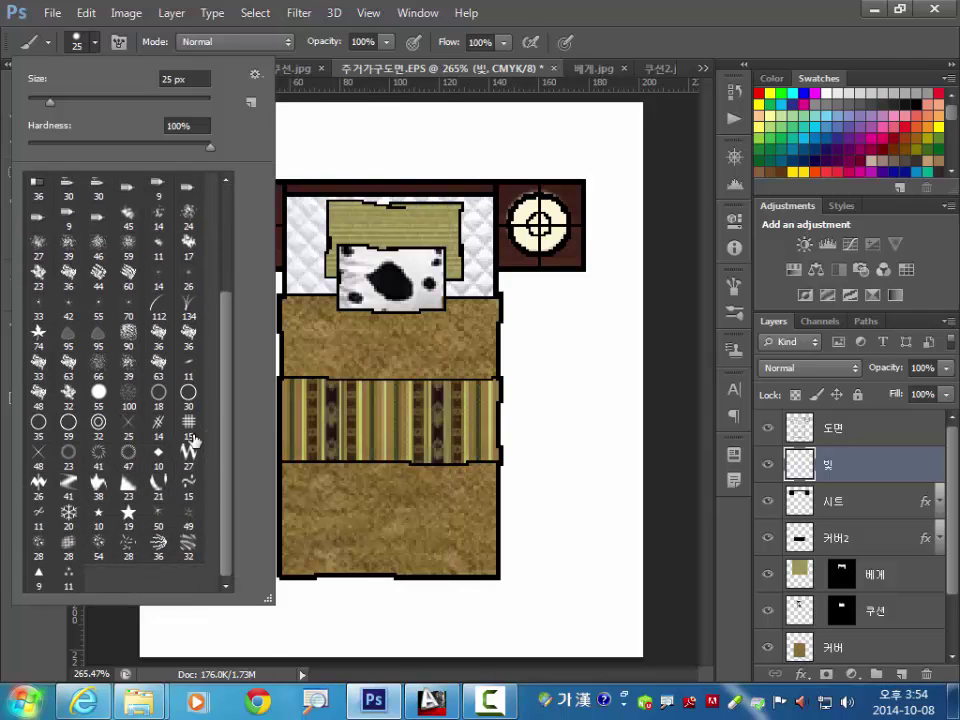
click(38, 452)
key(Return)
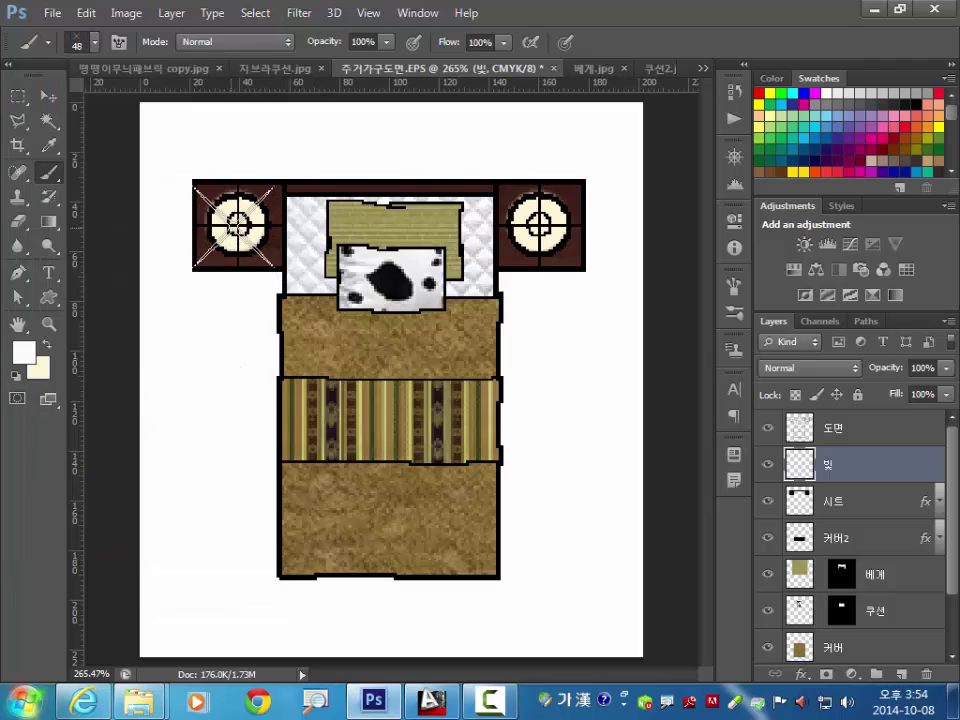
click(237, 225)
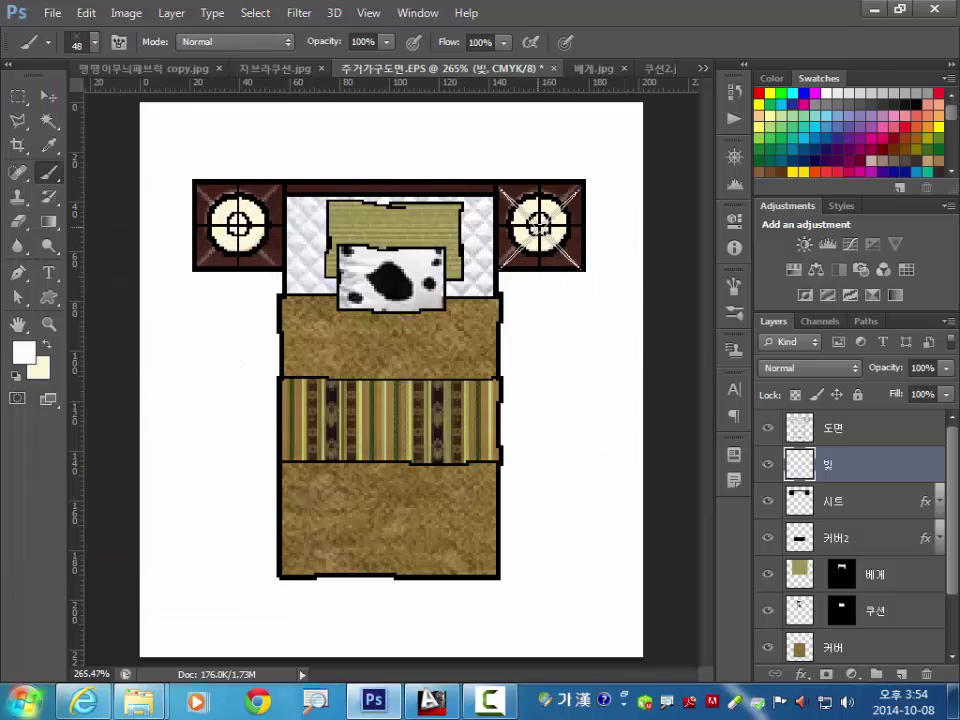
click(538, 225)
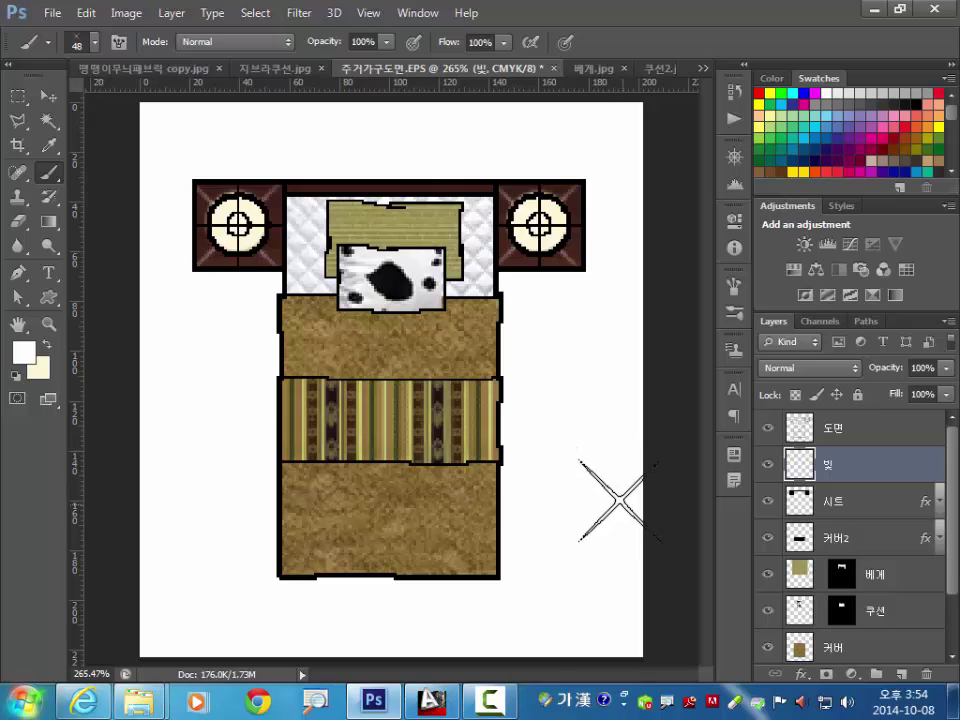